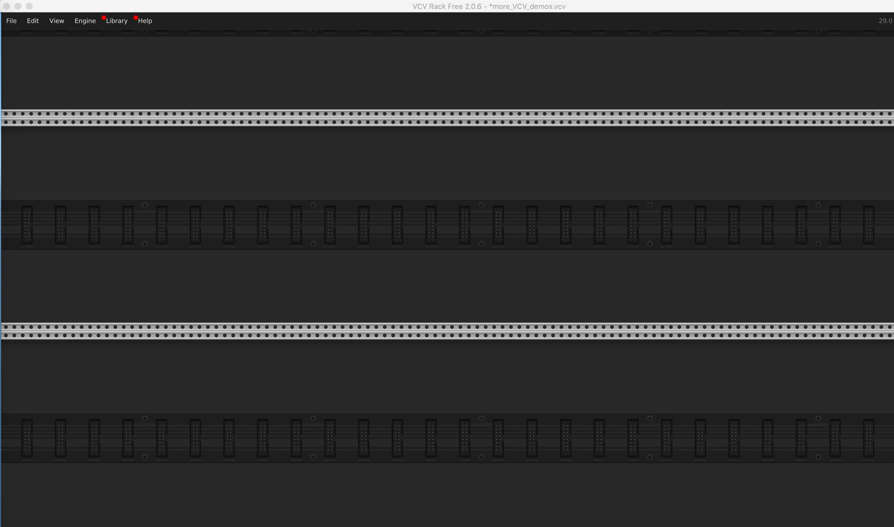
Open the module browser from an empty rack space and look over the installed modules
{"action": "right_click", "coordinate": [522, 339]}
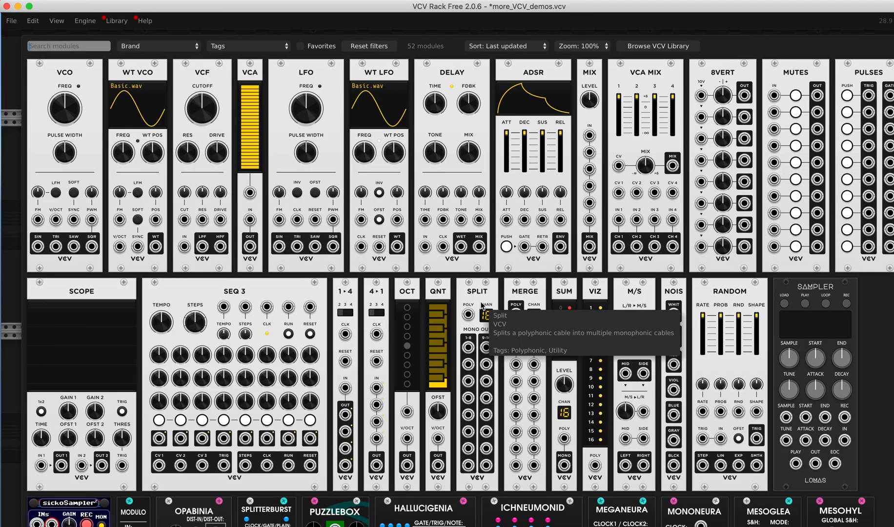
{"action": "scroll", "coordinate": [481, 306], "scroll_direction": "down", "scroll_amount": 15}
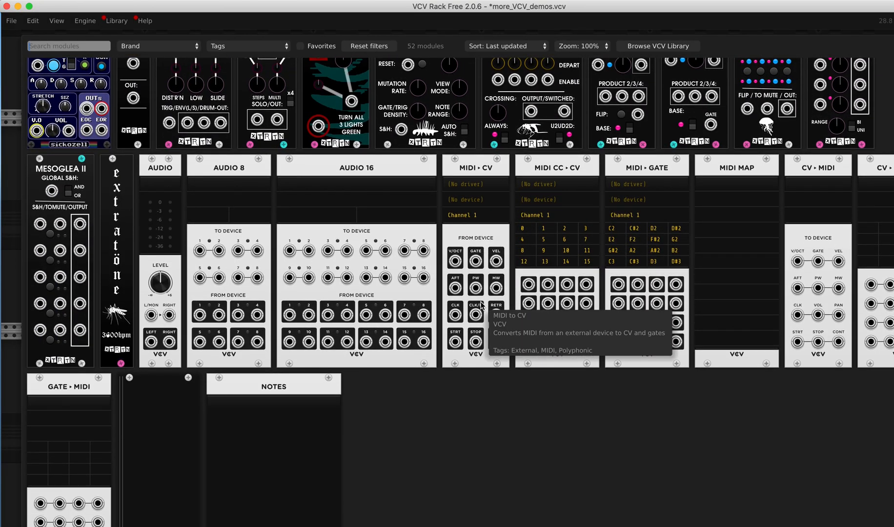
{"action": "scroll", "coordinate": [482, 306], "scroll_direction": "up", "scroll_amount": 12}
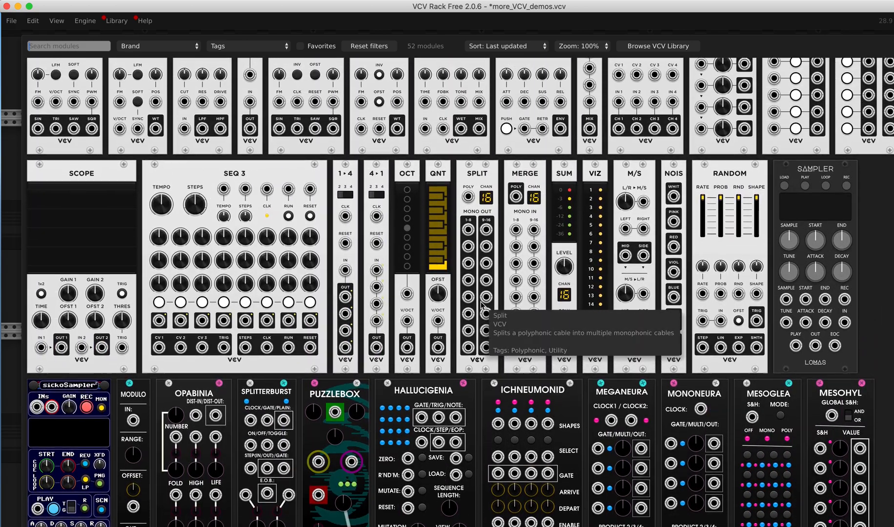
{"action": "scroll", "coordinate": [481, 306], "scroll_direction": "up", "scroll_amount": 3}
Open the online VCV Library and look through the first page of available modules down to the page navigation
{"action": "left_click", "coordinate": [649, 46]}
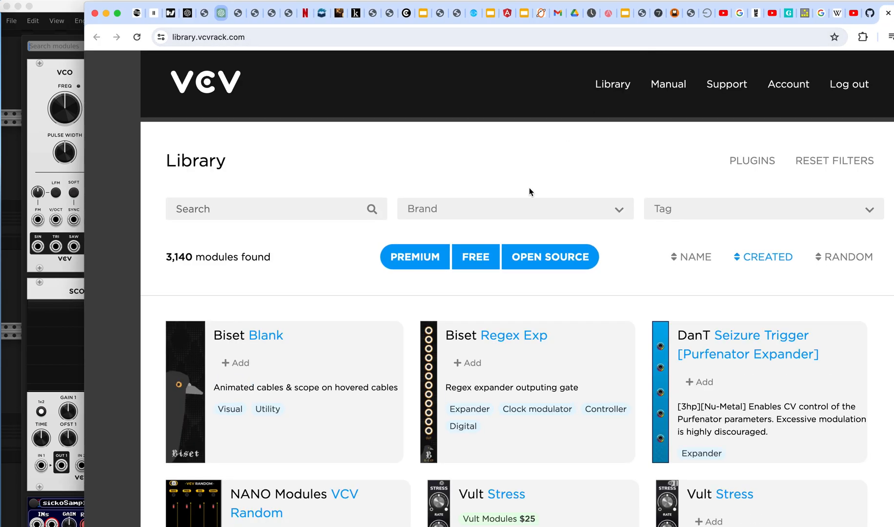
{"action": "scroll", "coordinate": [630, 176], "scroll_direction": "down", "scroll_amount": 1}
{"action": "scroll", "coordinate": [630, 176], "scroll_direction": "down", "scroll_amount": 5}
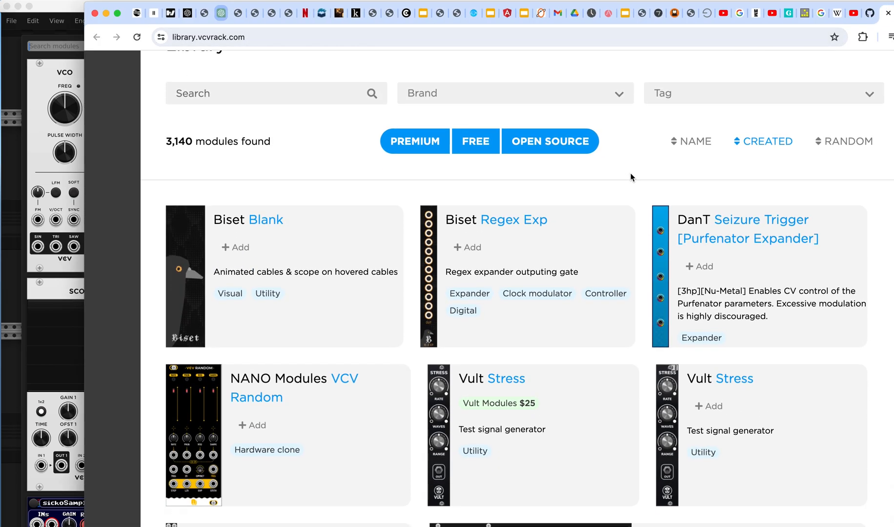
{"action": "scroll", "coordinate": [630, 177], "scroll_direction": "down", "scroll_amount": 12}
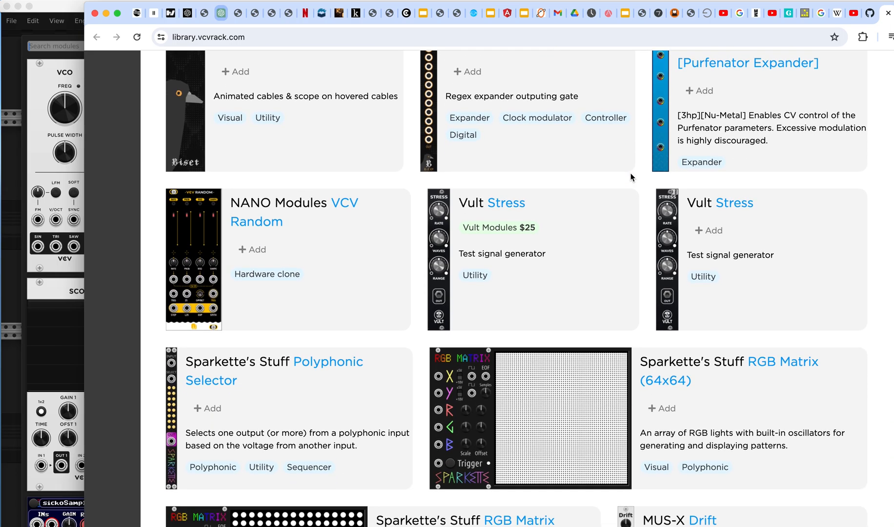
{"action": "scroll", "coordinate": [632, 176], "scroll_direction": "down", "scroll_amount": 18}
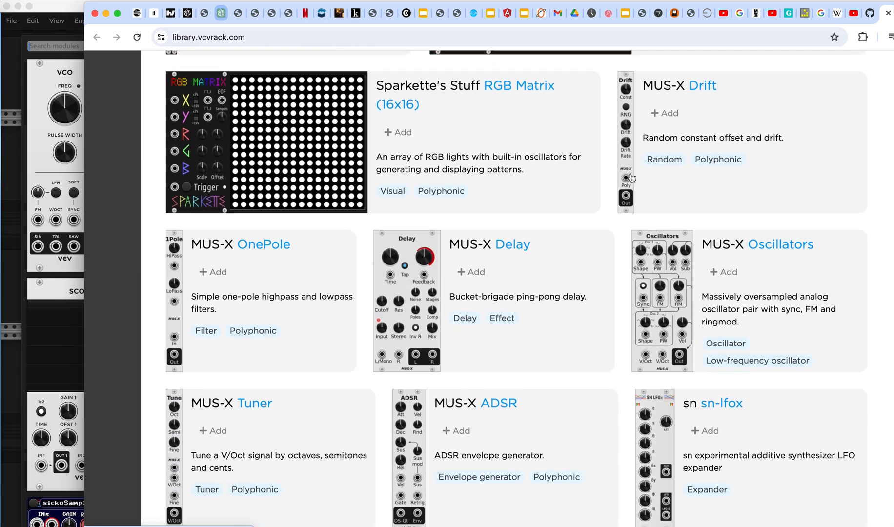
{"action": "scroll", "coordinate": [631, 176], "scroll_direction": "down", "scroll_amount": 10}
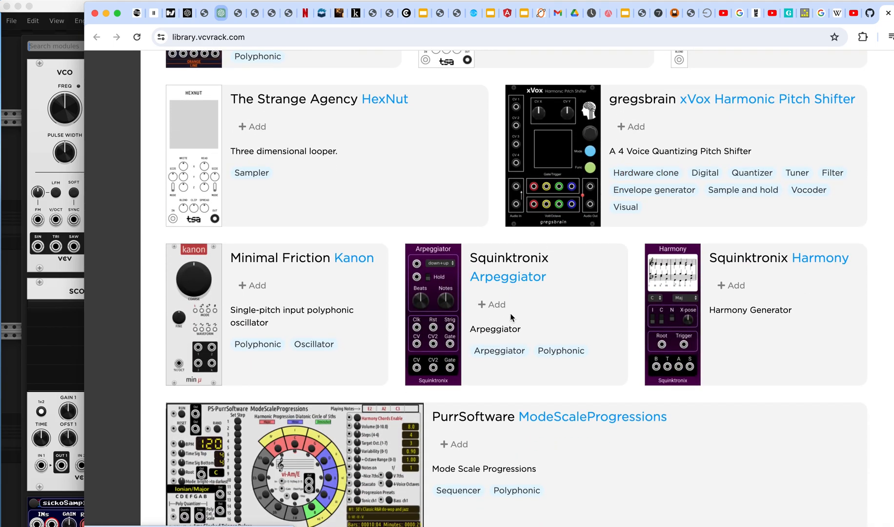
{"action": "scroll", "coordinate": [511, 317], "scroll_direction": "down", "scroll_amount": 15}
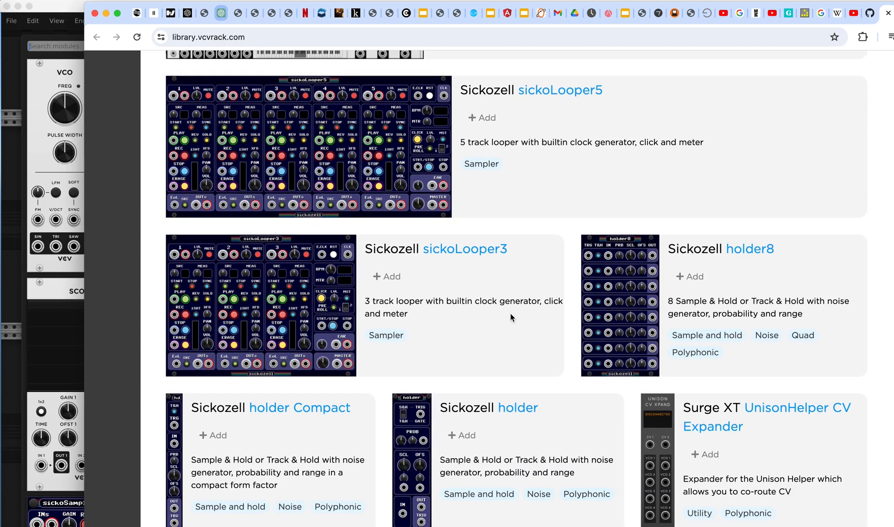
{"action": "scroll", "coordinate": [511, 318], "scroll_direction": "down", "scroll_amount": 15}
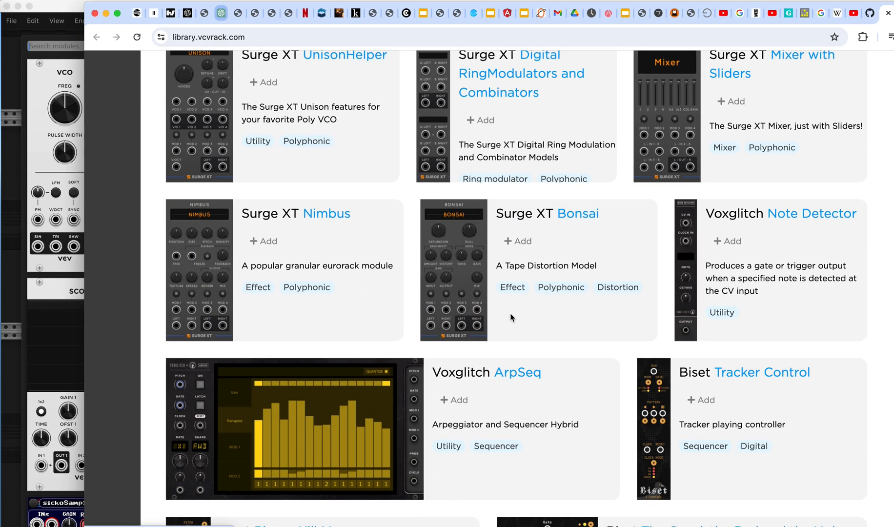
{"action": "scroll", "coordinate": [511, 318], "scroll_direction": "down", "scroll_amount": 8}
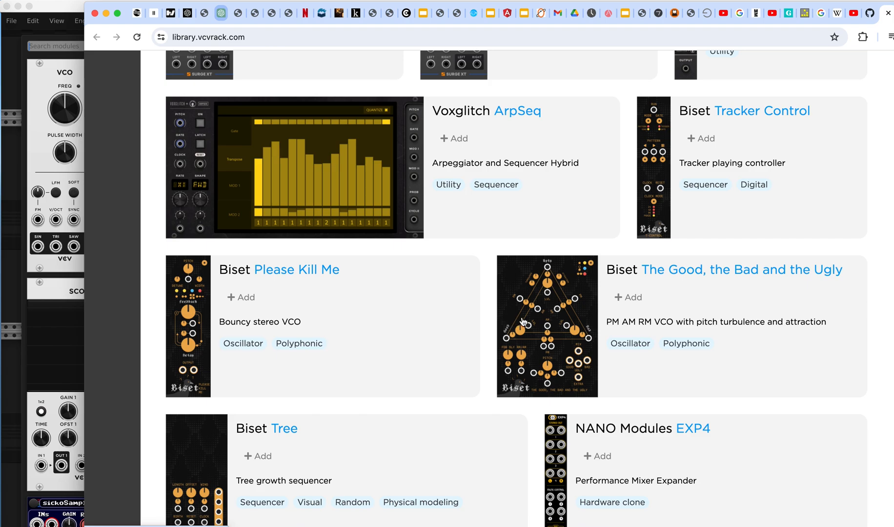
{"action": "scroll", "coordinate": [522, 321], "scroll_direction": "down", "scroll_amount": 12}
{"action": "scroll", "coordinate": [522, 316], "scroll_direction": "down", "scroll_amount": 10}
{"action": "scroll", "coordinate": [522, 317], "scroll_direction": "up", "scroll_amount": 6}
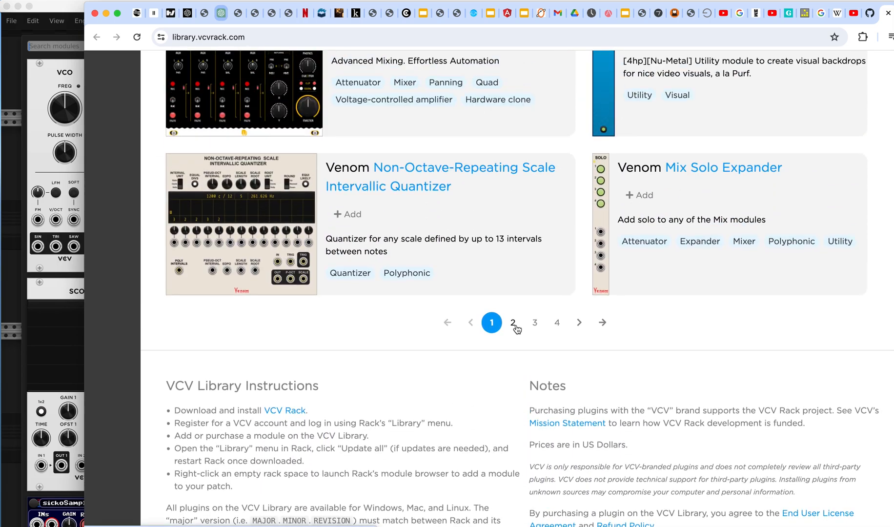
Go to page 2 of the VCV Library and look over the modules listed there
{"action": "left_click", "coordinate": [515, 323]}
{"action": "scroll", "coordinate": [530, 393], "scroll_direction": "down", "scroll_amount": 5}
{"action": "scroll", "coordinate": [530, 392], "scroll_direction": "down", "scroll_amount": 10}
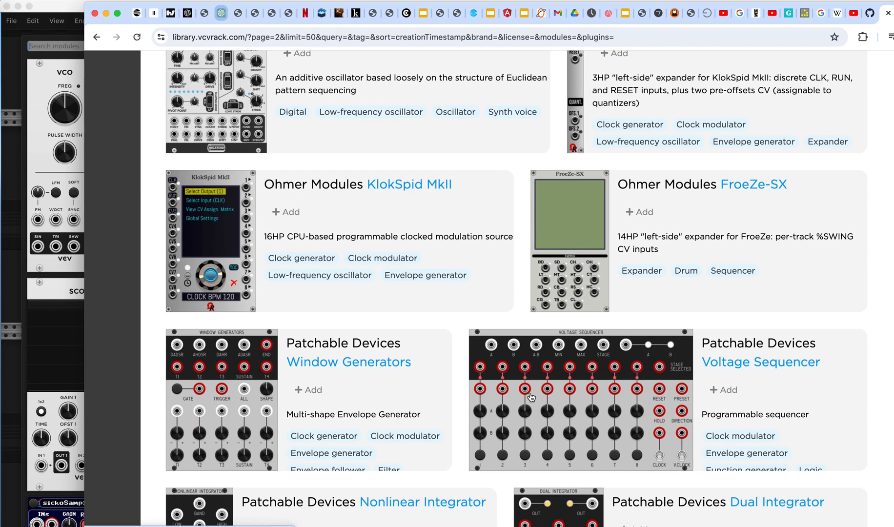
{"action": "scroll", "coordinate": [531, 396], "scroll_direction": "down", "scroll_amount": 5}
{"action": "scroll", "coordinate": [530, 393], "scroll_direction": "up", "scroll_amount": 20}
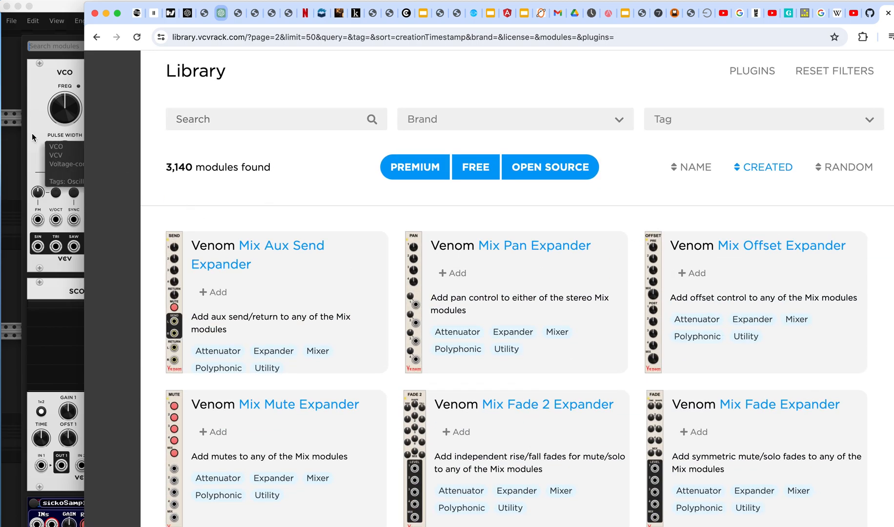
Switch back to VCV Rack, place a Scope module in the rack and delete it
{"action": "left_click", "coordinate": [62, 327]}
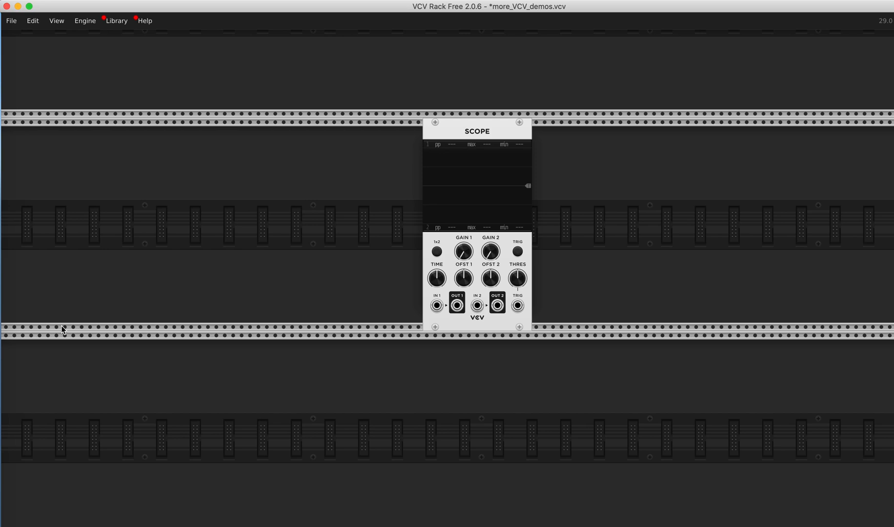
{"action": "key", "text": "Delete"}
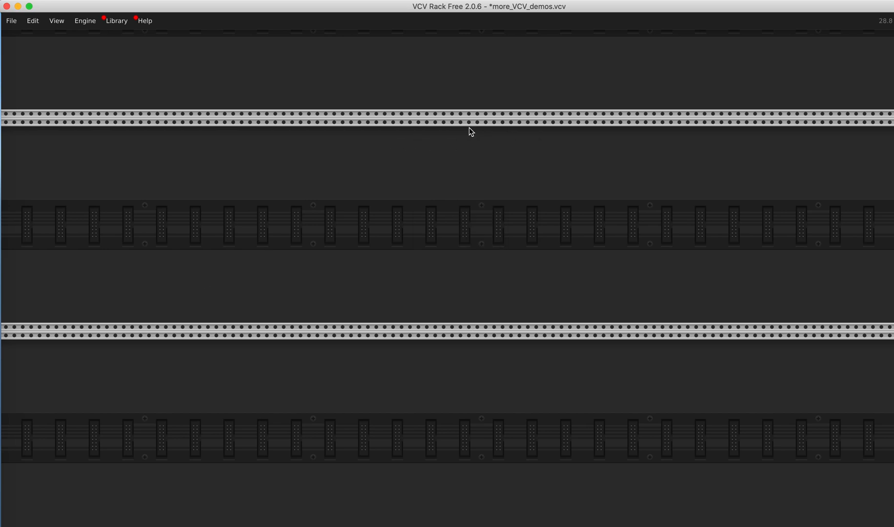
Add the VCV VCO module to the empty rack from the module browser
{"action": "right_click", "coordinate": [451, 152]}
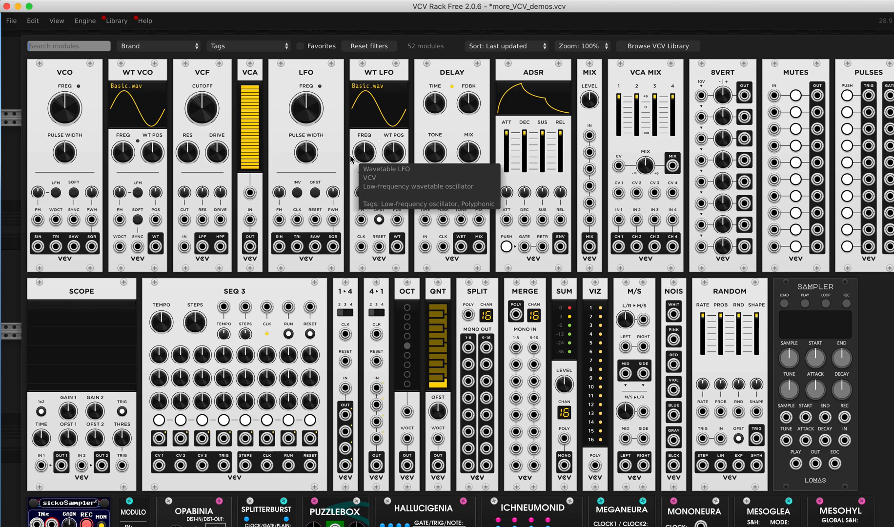
{"action": "scroll", "coordinate": [358, 221], "scroll_direction": "down", "scroll_amount": 5}
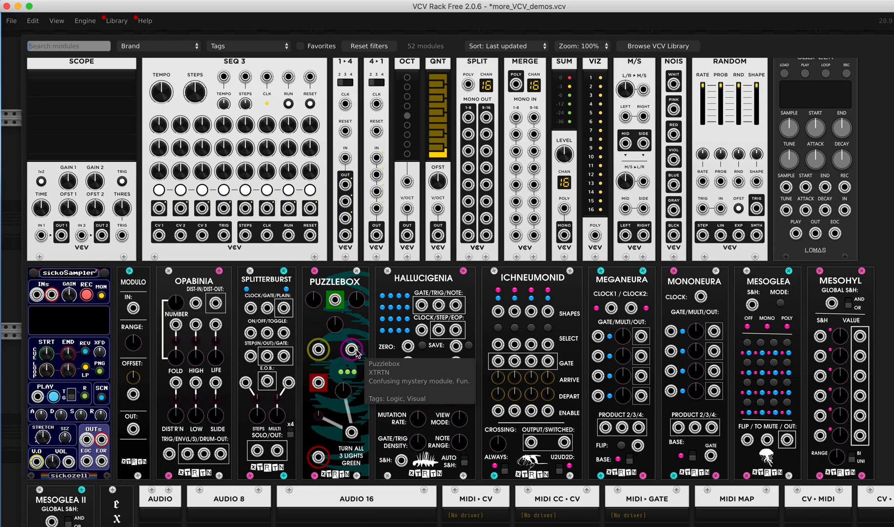
{"action": "scroll", "coordinate": [358, 352], "scroll_direction": "up", "scroll_amount": 5}
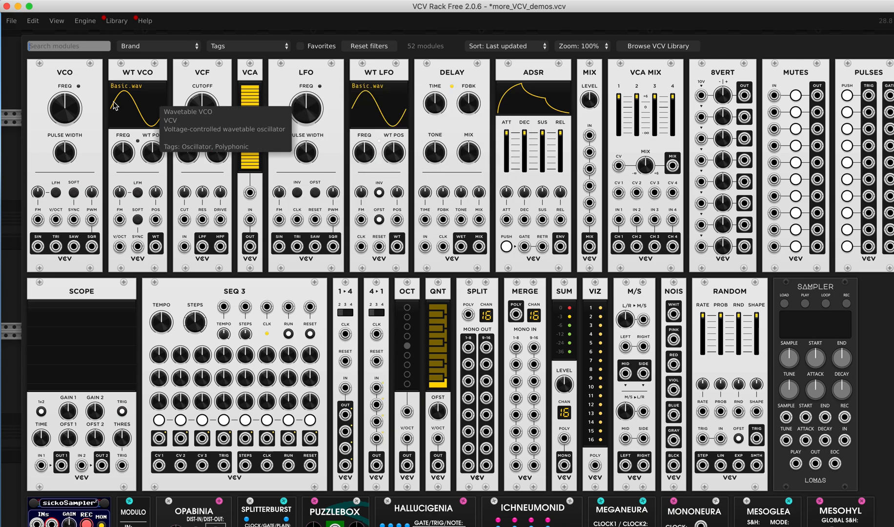
{"action": "left_click", "coordinate": [69, 75]}
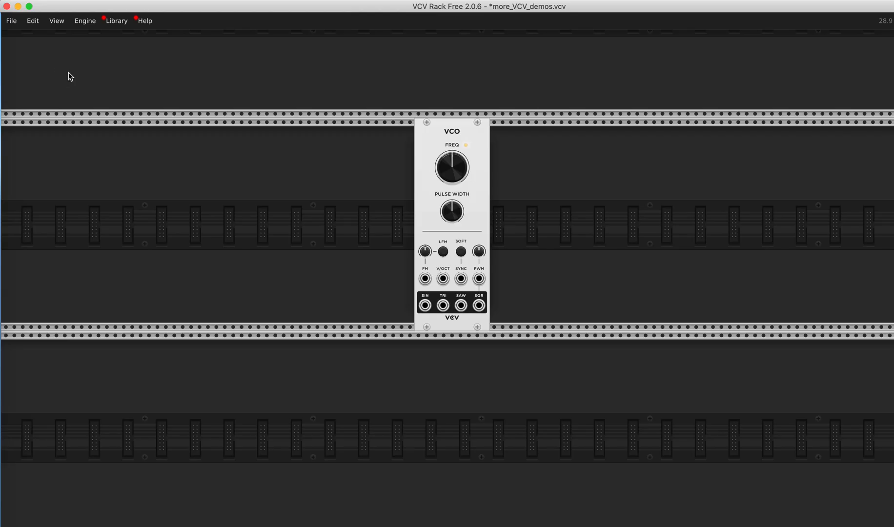
Add the two-channel VCV Audio module to the same rack row, a short distance to the right of the VCO
{"action": "right_click", "coordinate": [605, 175]}
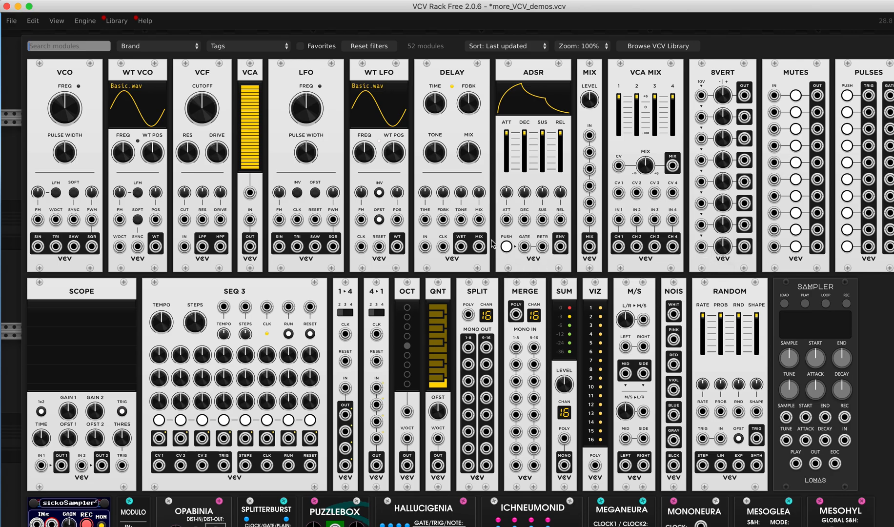
{"action": "scroll", "coordinate": [404, 363], "scroll_direction": "down", "scroll_amount": 10}
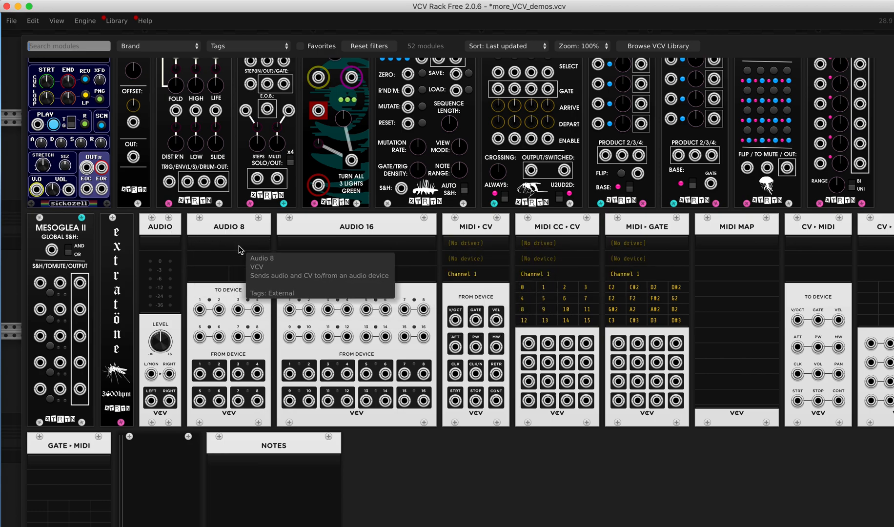
{"action": "key", "text": "Escape"}
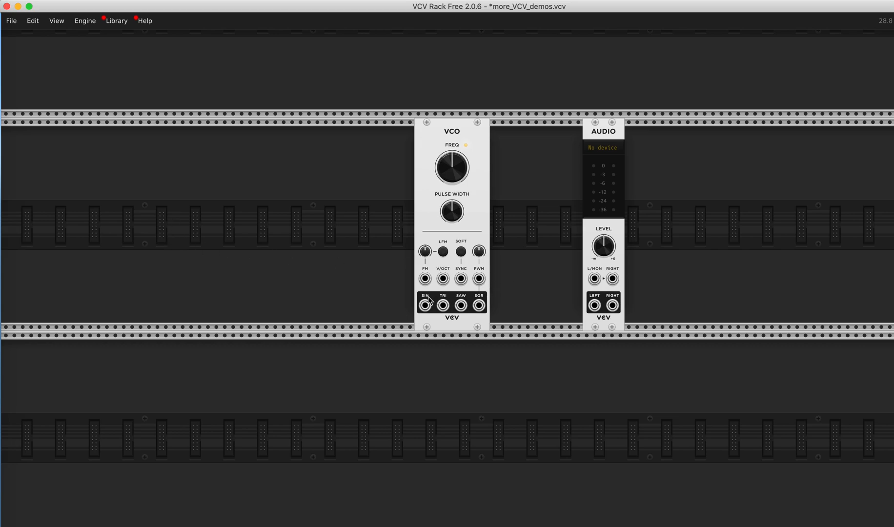
Patch the VCO's sine output to the Audio module's L/MON and RIGHT inputs, with MacBook Pro Speakers (1-2 out) as the audio device
{"action": "left_click_drag", "start_coordinate": [479, 287], "coordinate": [478, 305]}
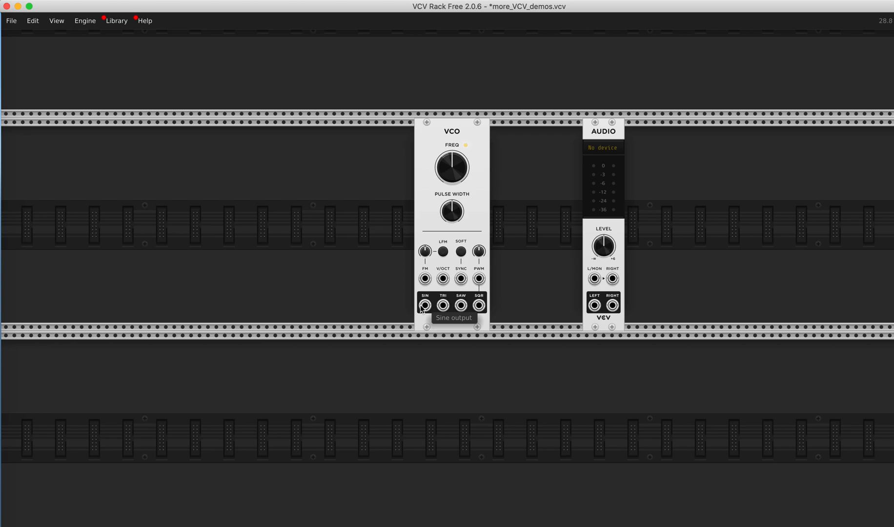
{"action": "left_click_drag", "start_coordinate": [426, 307], "coordinate": [594, 279]}
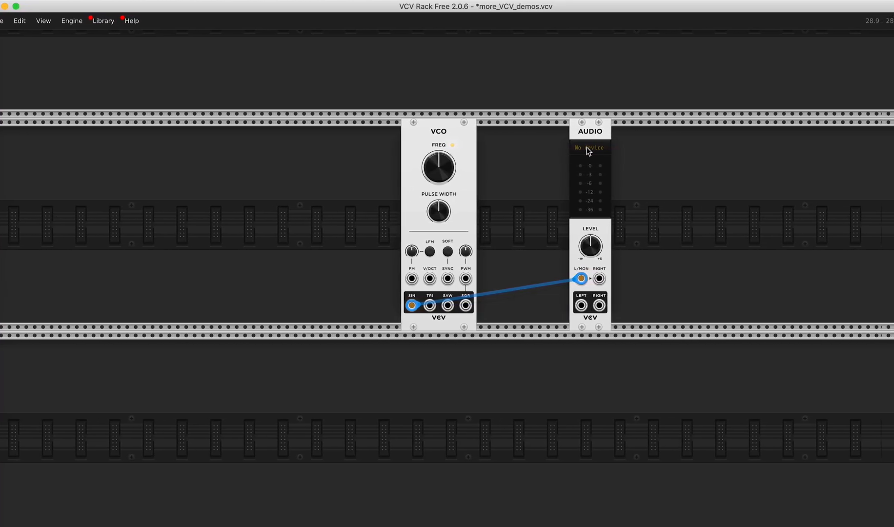
{"action": "left_click", "coordinate": [588, 147]}
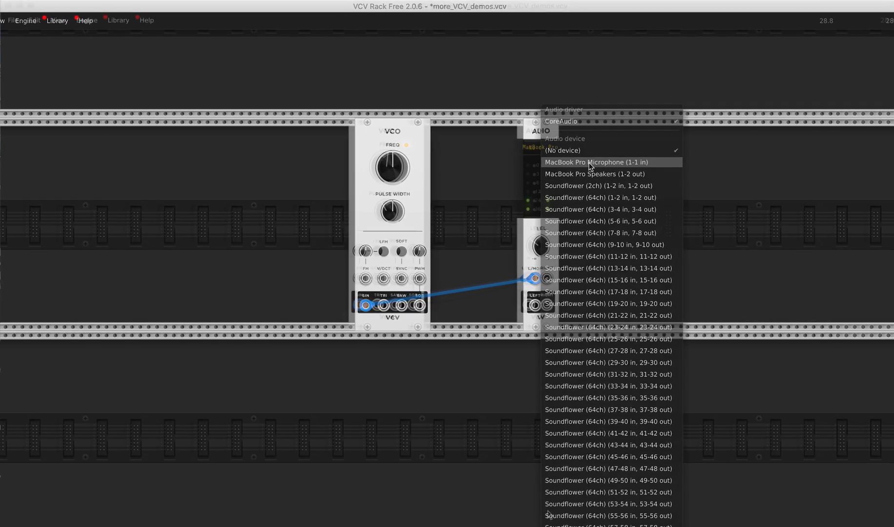
{"action": "left_click", "coordinate": [594, 174]}
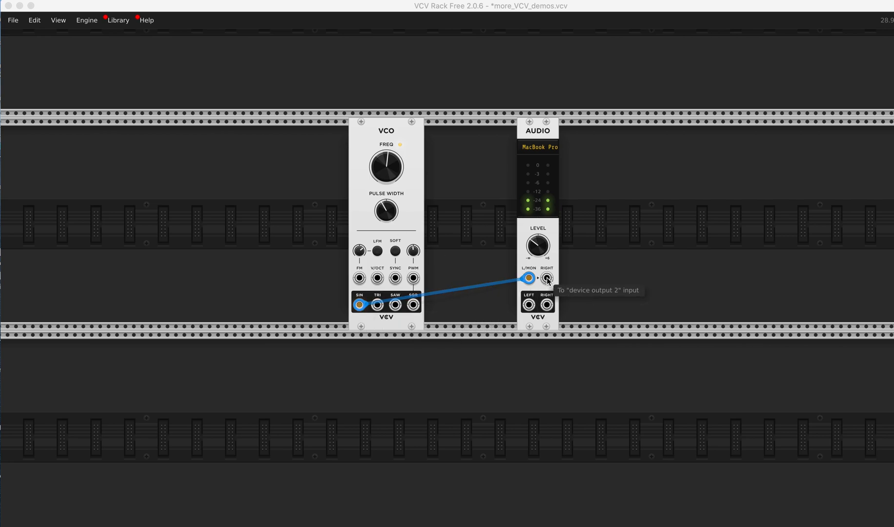
{"action": "left_click_drag", "start_coordinate": [547, 279], "coordinate": [359, 305]}
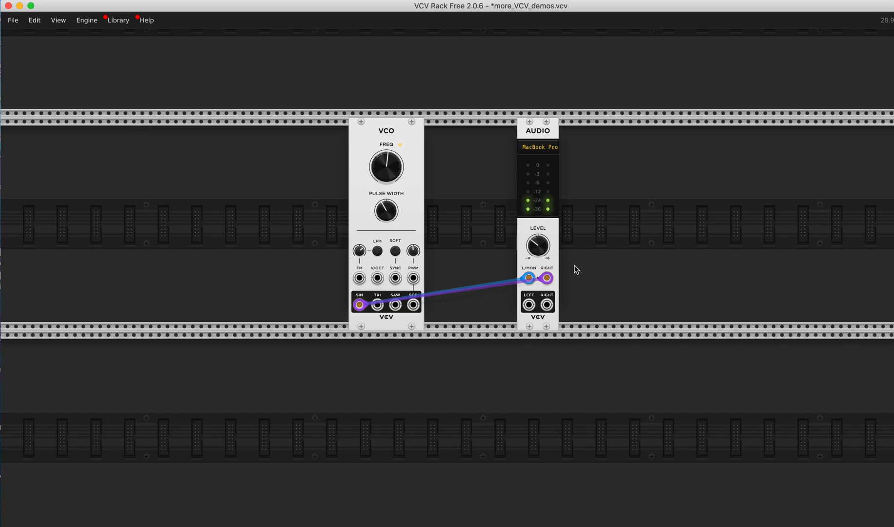
Replace the sine cables with cables from the VCO's triangle output to both Audio inputs, and lower the oscillator frequency
{"action": "mouse_move", "coordinate": [547, 277]}
{"action": "left_click_drag", "start_coordinate": [547, 277], "coordinate": [489, 279]}
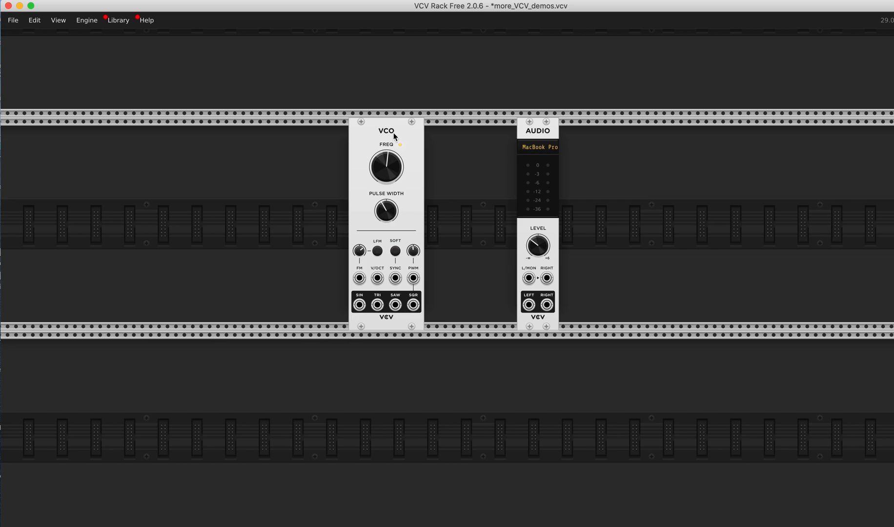
{"action": "left_click_drag", "start_coordinate": [378, 305], "coordinate": [527, 281]}
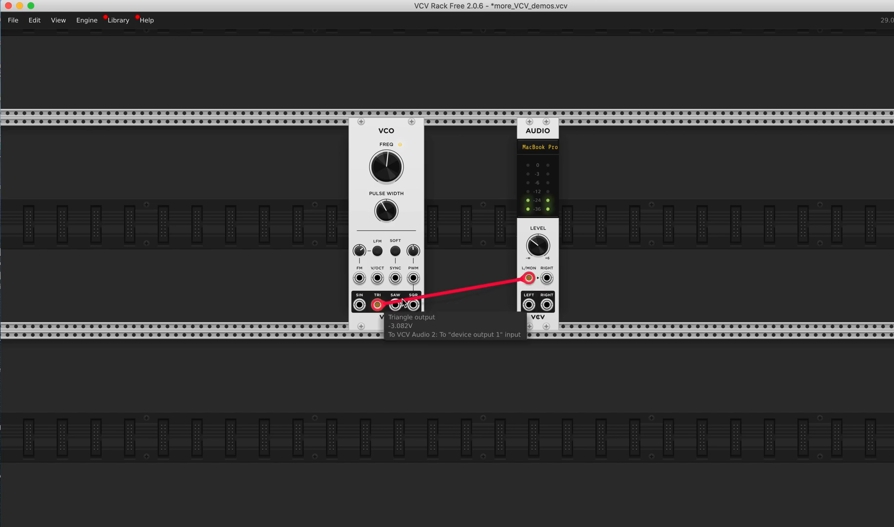
{"action": "left_click_drag", "start_coordinate": [547, 278], "coordinate": [377, 305]}
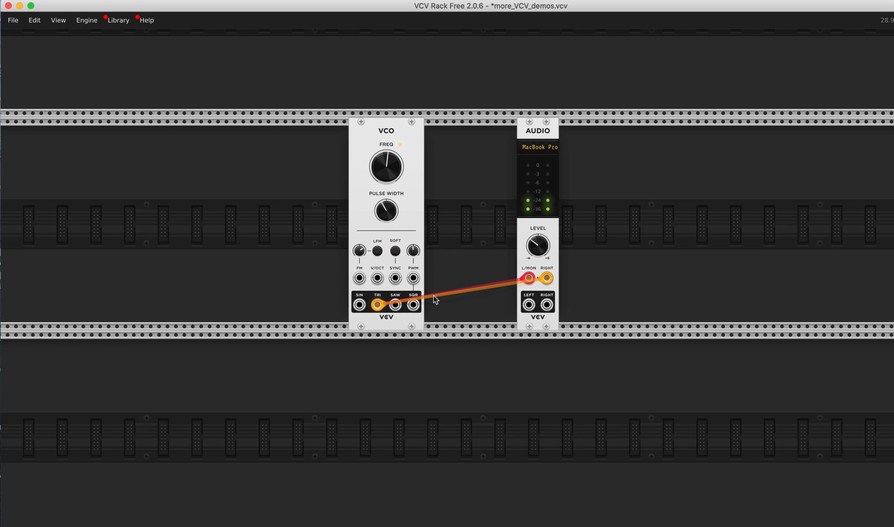
{"action": "mouse_move", "coordinate": [374, 154]}
{"action": "left_mouse_down"}
{"action": "mouse_move", "coordinate": [374, 132]}
{"action": "mouse_move", "coordinate": [374, 163]}
{"action": "left_mouse_up"}
Replace the triangle cables with cables from the VCO's saw output to both Audio inputs, and raise the oscillator frequency
{"action": "left_click_drag", "start_coordinate": [546, 277], "coordinate": [498, 305]}
{"action": "mouse_move", "coordinate": [395, 304]}
{"action": "left_mouse_down"}
{"action": "mouse_move", "coordinate": [523, 271]}
{"action": "mouse_move", "coordinate": [529, 280]}
{"action": "mouse_move", "coordinate": [397, 306]}
{"action": "left_mouse_up"}
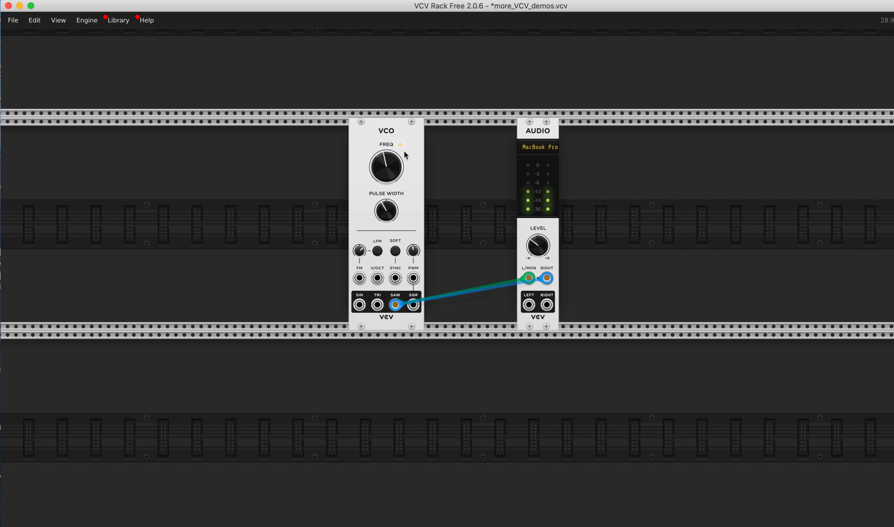
{"action": "mouse_move", "coordinate": [396, 160]}
{"action": "left_click_drag", "start_coordinate": [395, 160], "coordinate": [395, 147]}
Replace the saw cables with cables from the VCO's square output to both Audio inputs, and lower the frequency to about 160.5 Hz
{"action": "left_click_drag", "start_coordinate": [528, 278], "coordinate": [487, 281]}
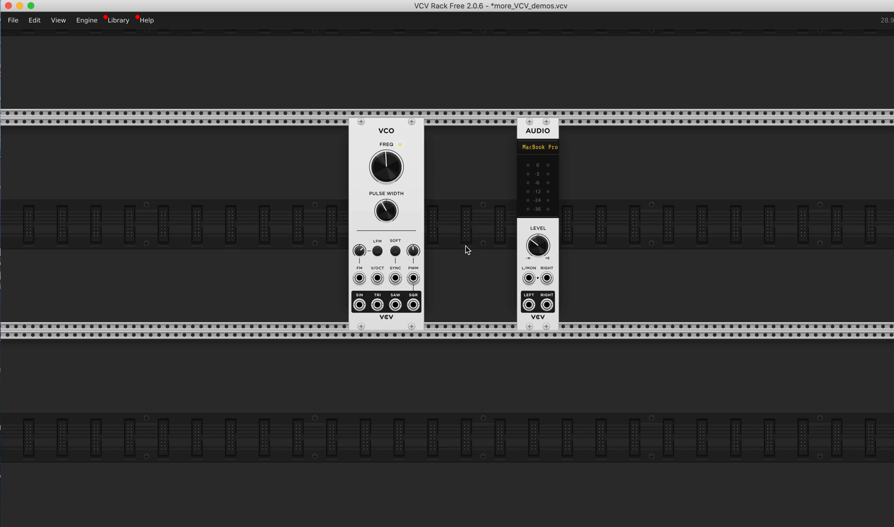
{"action": "mouse_move", "coordinate": [414, 305]}
{"action": "left_mouse_down"}
{"action": "mouse_move", "coordinate": [530, 282]}
{"action": "mouse_move", "coordinate": [459, 303]}
{"action": "mouse_move", "coordinate": [414, 305]}
{"action": "left_mouse_up"}
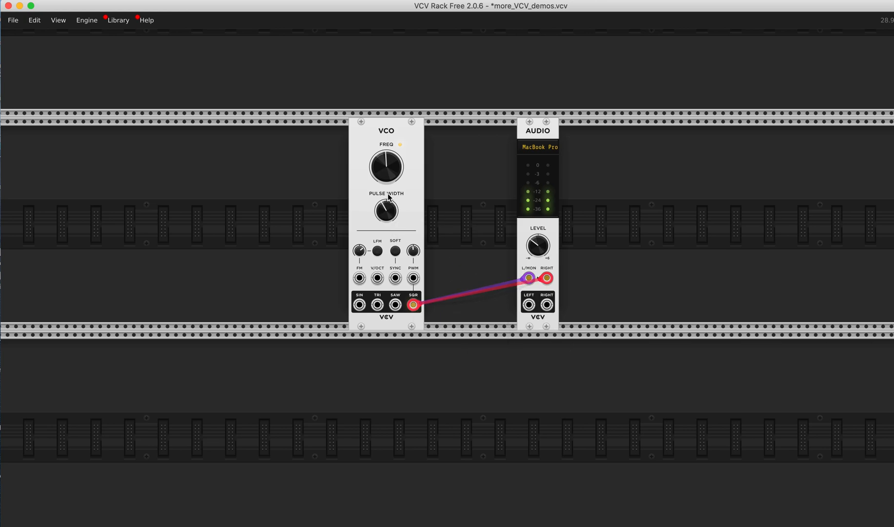
{"action": "mouse_move", "coordinate": [384, 172]}
{"action": "left_mouse_down"}
{"action": "mouse_move", "coordinate": [384, 151]}
{"action": "mouse_move", "coordinate": [381, 168]}
{"action": "left_mouse_up"}
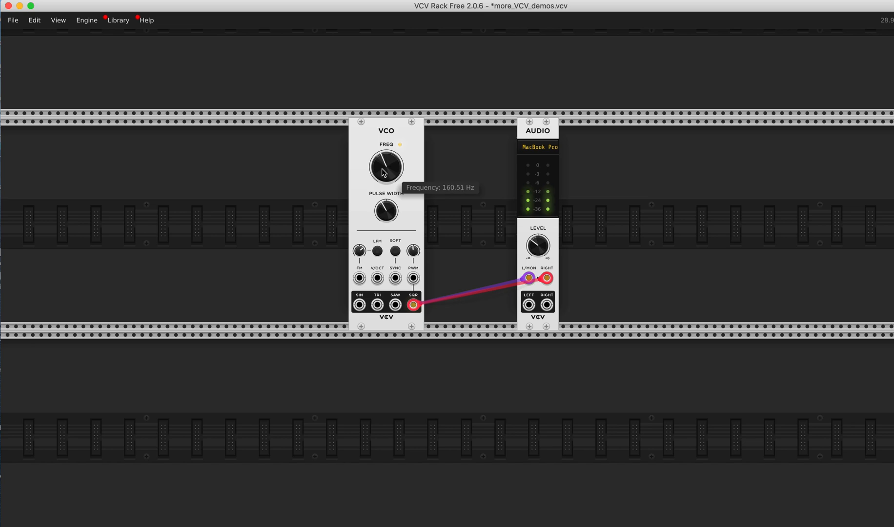
Disconnect both cables from the Audio module's inputs and move the VCO farther left, leaving room between the two modules
{"action": "left_click_drag", "start_coordinate": [528, 278], "coordinate": [475, 274]}
{"action": "left_click_drag", "start_coordinate": [547, 277], "coordinate": [487, 274]}
{"action": "left_click_drag", "start_coordinate": [416, 128], "coordinate": [318, 128]}
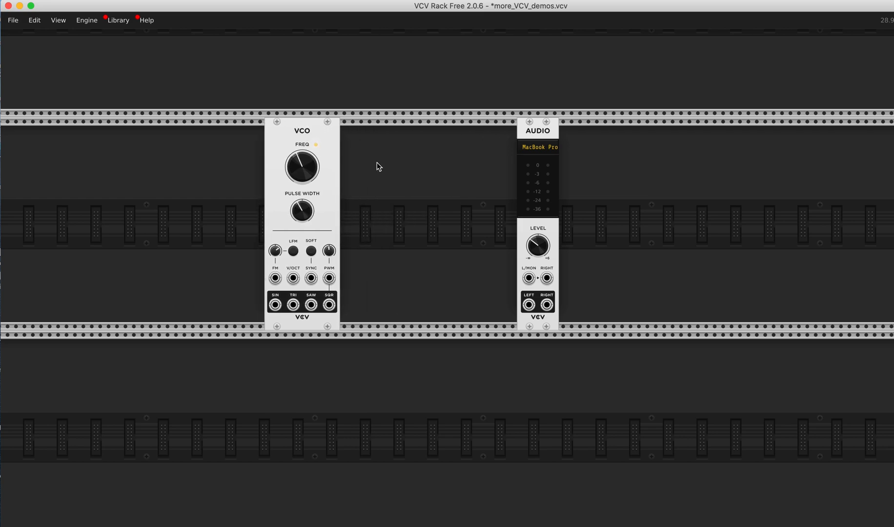
Add a VCF module and place it between the VCO and the Audio module
{"action": "right_click", "coordinate": [416, 187]}
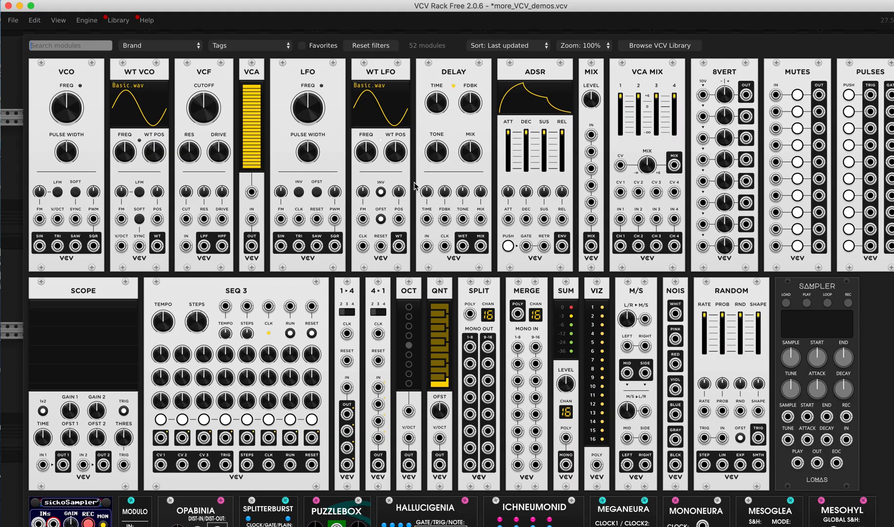
{"action": "left_click", "coordinate": [202, 65]}
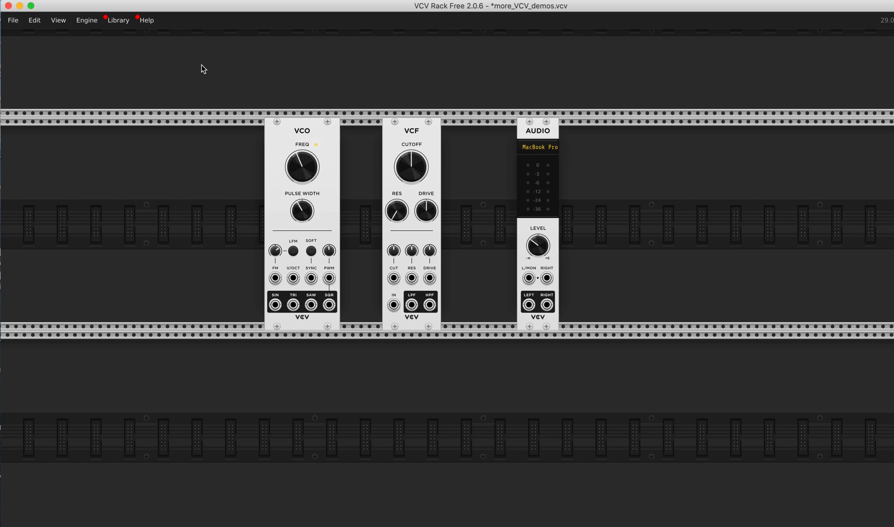
{"action": "left_click_drag", "start_coordinate": [412, 131], "coordinate": [429, 131]}
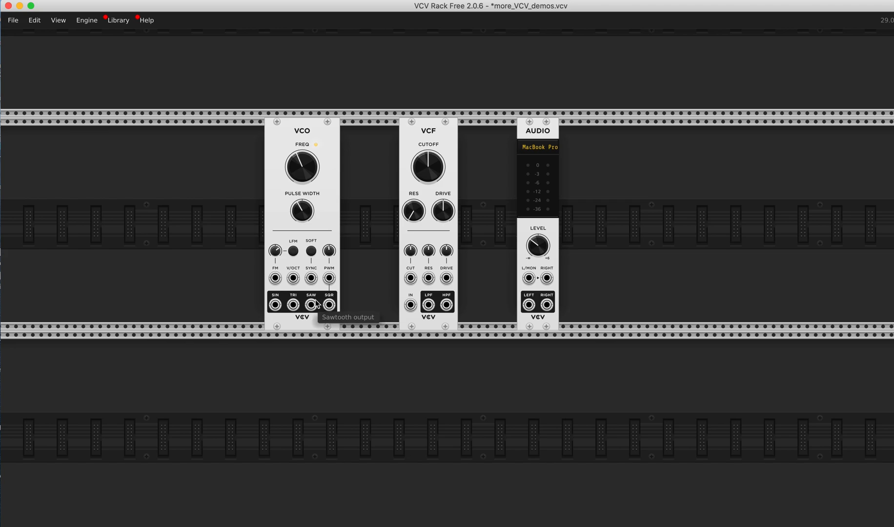
Patch the VCO's saw output through the VCF's lowpass output to both Audio inputs, and raise the filter cutoff
{"action": "left_click_drag", "start_coordinate": [311, 304], "coordinate": [411, 306]}
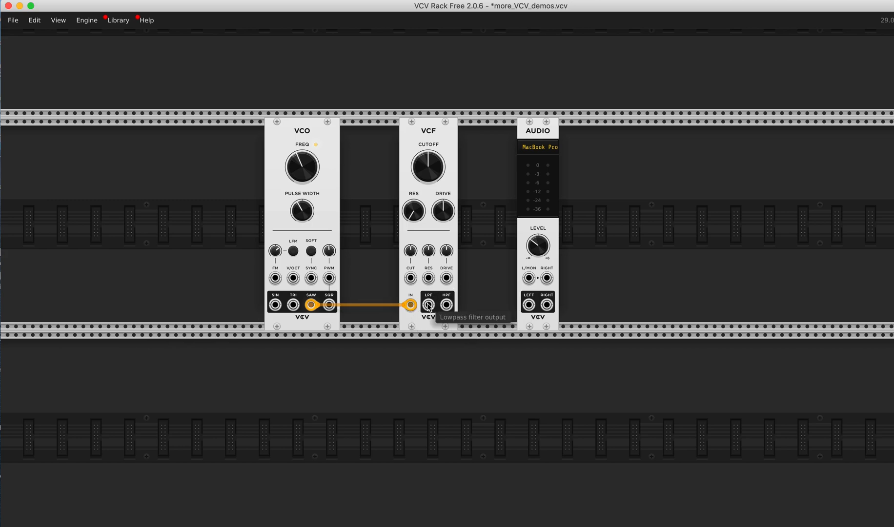
{"action": "mouse_move", "coordinate": [429, 306]}
{"action": "left_mouse_down"}
{"action": "mouse_move", "coordinate": [499, 275]}
{"action": "mouse_move", "coordinate": [528, 277]}
{"action": "mouse_move", "coordinate": [429, 305]}
{"action": "left_mouse_up"}
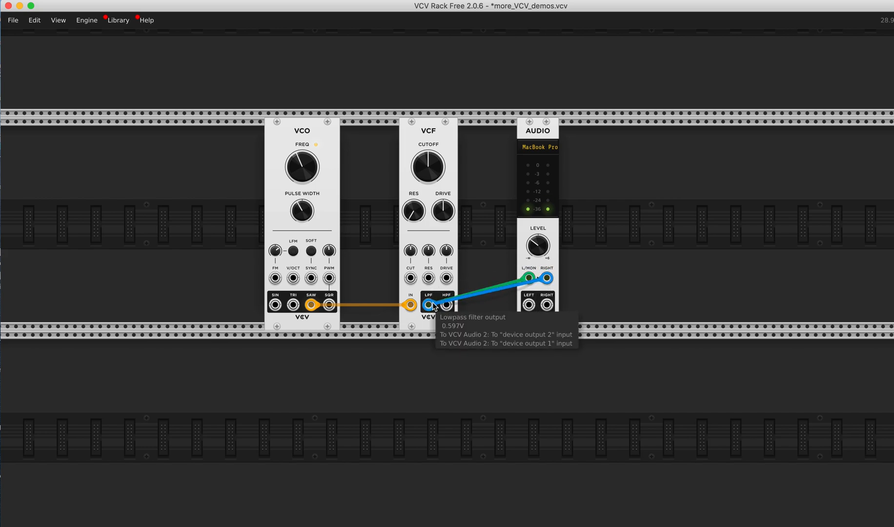
{"action": "left_click_drag", "start_coordinate": [428, 167], "coordinate": [428, 145]}
{"action": "mouse_move", "coordinate": [301, 166]}
{"action": "left_click_drag", "start_coordinate": [302, 166], "coordinate": [301, 170]}
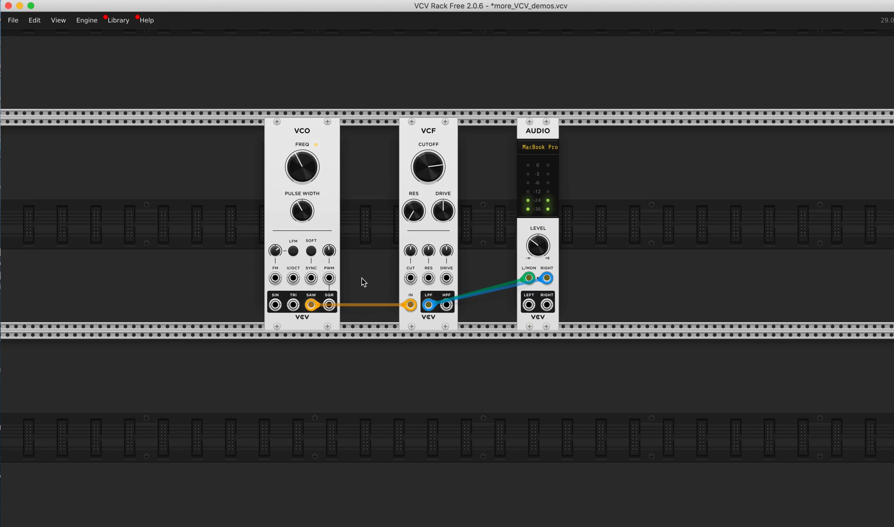
Feed the VCF from the VCO's square output instead, and set resonance to about 70.5% and cutoff to about 601 Hz
{"action": "mouse_move", "coordinate": [410, 305]}
{"action": "left_mouse_down"}
{"action": "mouse_move", "coordinate": [364, 316]}
{"action": "mouse_move", "coordinate": [331, 306]}
{"action": "mouse_move", "coordinate": [371, 292]}
{"action": "mouse_move", "coordinate": [410, 306]}
{"action": "left_mouse_up"}
{"action": "mouse_move", "coordinate": [428, 167]}
{"action": "left_mouse_down"}
{"action": "mouse_move", "coordinate": [428, 177]}
{"action": "mouse_move", "coordinate": [428, 149]}
{"action": "mouse_move", "coordinate": [428, 161]}
{"action": "left_mouse_up"}
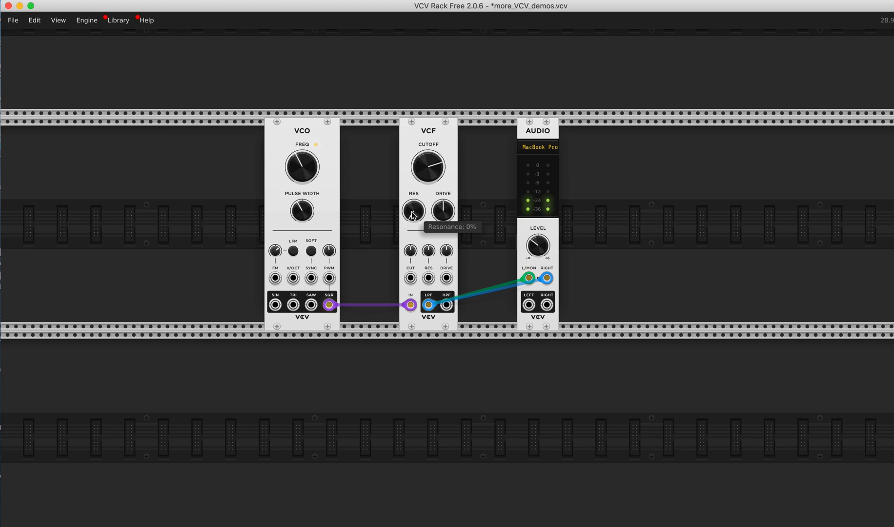
{"action": "left_click_drag", "start_coordinate": [413, 210], "coordinate": [414, 199]}
{"action": "left_click_drag", "start_coordinate": [414, 200], "coordinate": [413, 193]}
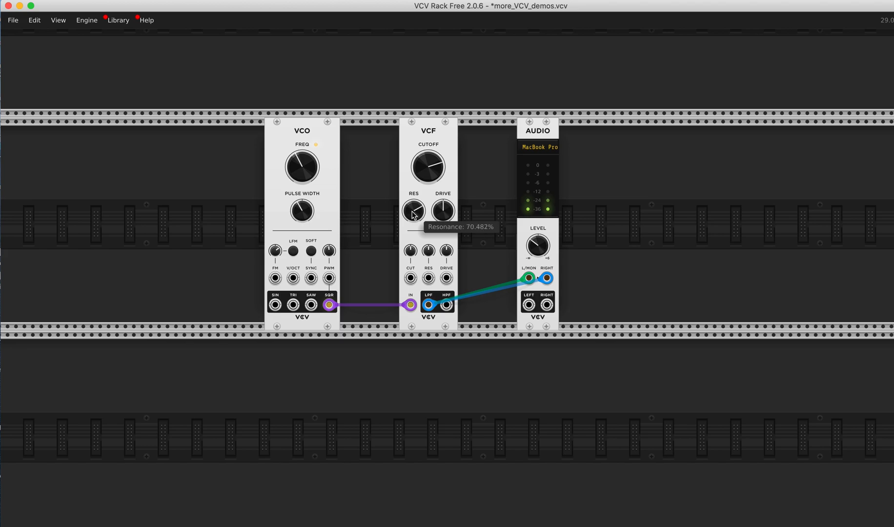
{"action": "left_click_drag", "start_coordinate": [436, 175], "coordinate": [435, 198]}
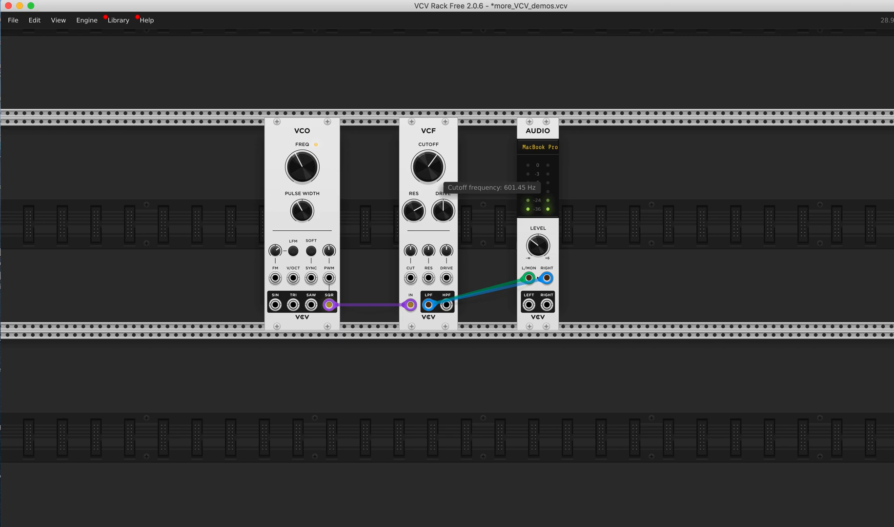
Raise the Audio level, sweep the VCF cutoff with higher resonance, and reduce the VCF drive to about 57.3%
{"action": "left_click_drag", "start_coordinate": [539, 244], "coordinate": [539, 227]}
{"action": "left_click_drag", "start_coordinate": [428, 166], "coordinate": [428, 166]}
{"action": "left_click_drag", "start_coordinate": [413, 207], "coordinate": [412, 199]}
{"action": "left_click_drag", "start_coordinate": [428, 166], "coordinate": [428, 165]}
{"action": "left_click_drag", "start_coordinate": [443, 211], "coordinate": [443, 220]}
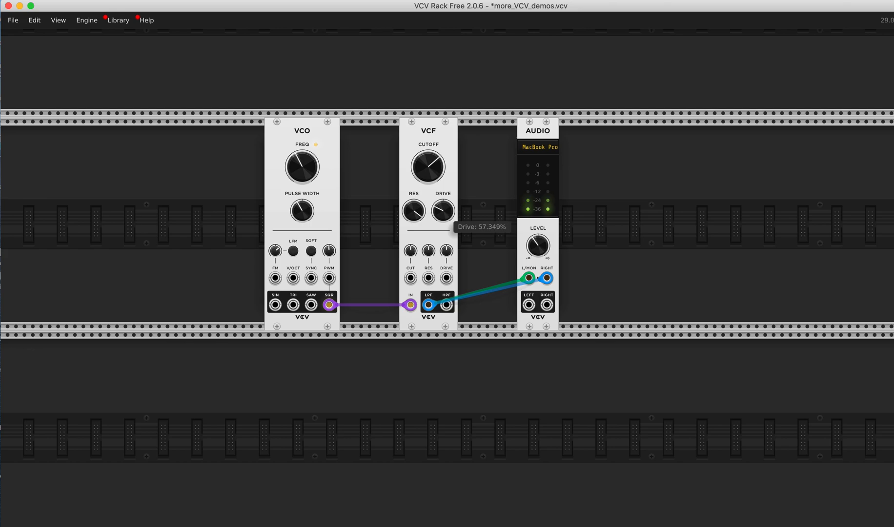
Raise the VCF drive past its midpoint while sweeping the cutoff down, and reduce the Audio module's level
{"action": "left_click_drag", "start_coordinate": [428, 167], "coordinate": [428, 167]}
{"action": "left_click_drag", "start_coordinate": [442, 210], "coordinate": [442, 197]}
{"action": "left_click_drag", "start_coordinate": [428, 166], "coordinate": [427, 170]}
{"action": "left_click_drag", "start_coordinate": [527, 244], "coordinate": [527, 247]}
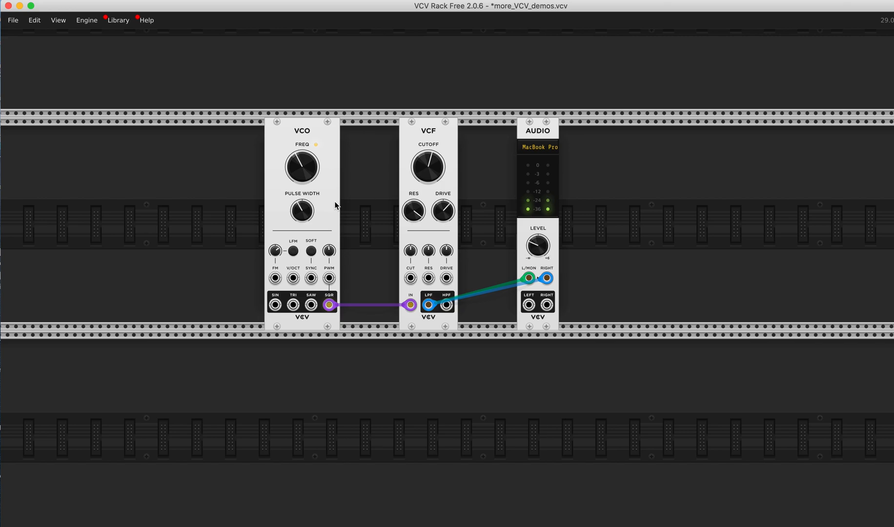
Retune the VCO to about 178 Hz and lower the VCF's resonance
{"action": "mouse_move", "coordinate": [295, 172]}
{"action": "mouse_move", "coordinate": [299, 174]}
{"action": "left_mouse_down"}
{"action": "mouse_move", "coordinate": [298, 153]}
{"action": "mouse_move", "coordinate": [300, 174]}
{"action": "left_mouse_up"}
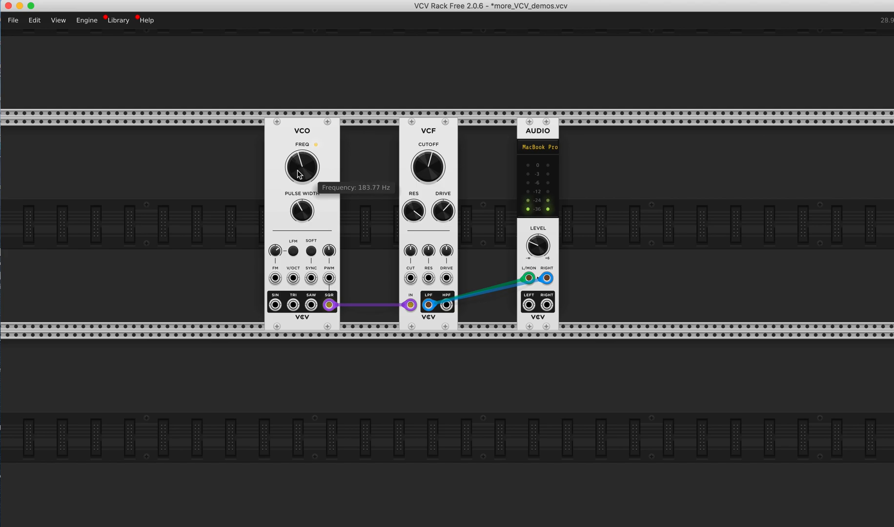
{"action": "left_click_drag", "start_coordinate": [412, 206], "coordinate": [412, 216]}
{"action": "mouse_move", "coordinate": [301, 172]}
{"action": "left_mouse_down"}
{"action": "mouse_move", "coordinate": [301, 147]}
{"action": "mouse_move", "coordinate": [301, 170]}
{"action": "left_mouse_up"}
{"action": "mouse_move", "coordinate": [301, 172]}
{"action": "left_mouse_down"}
{"action": "mouse_move", "coordinate": [301, 145]}
{"action": "mouse_move", "coordinate": [300, 169]}
{"action": "left_mouse_up"}
Add an LFO module to the left of the VCO and raise its frequency into the upper part of its range
{"action": "right_click", "coordinate": [149, 202]}
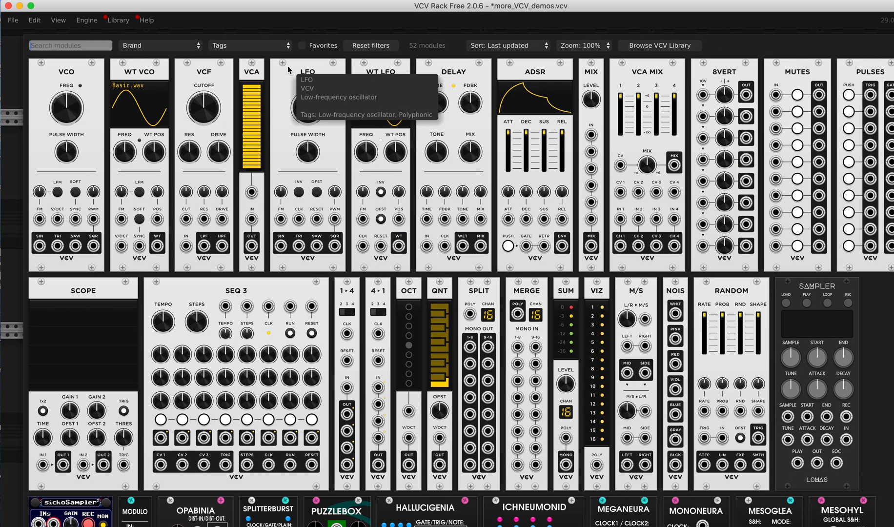
{"action": "key", "text": "Escape"}
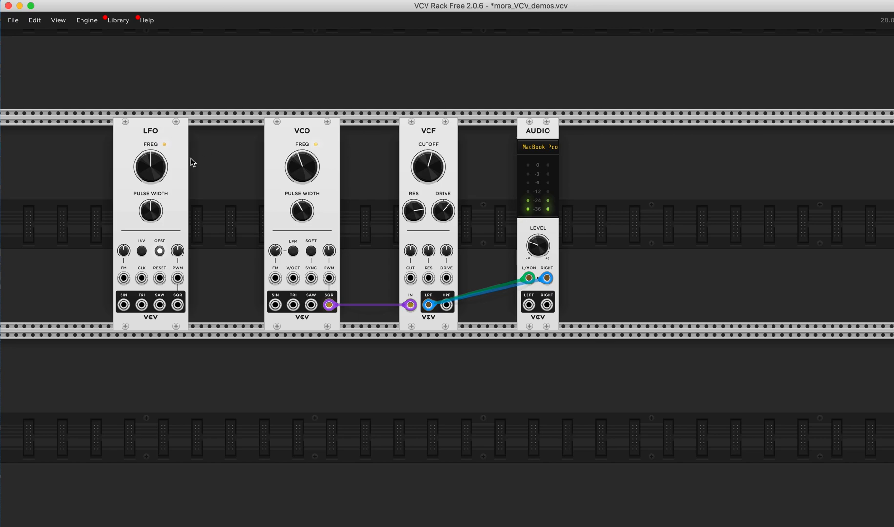
{"action": "mouse_move", "coordinate": [157, 145]}
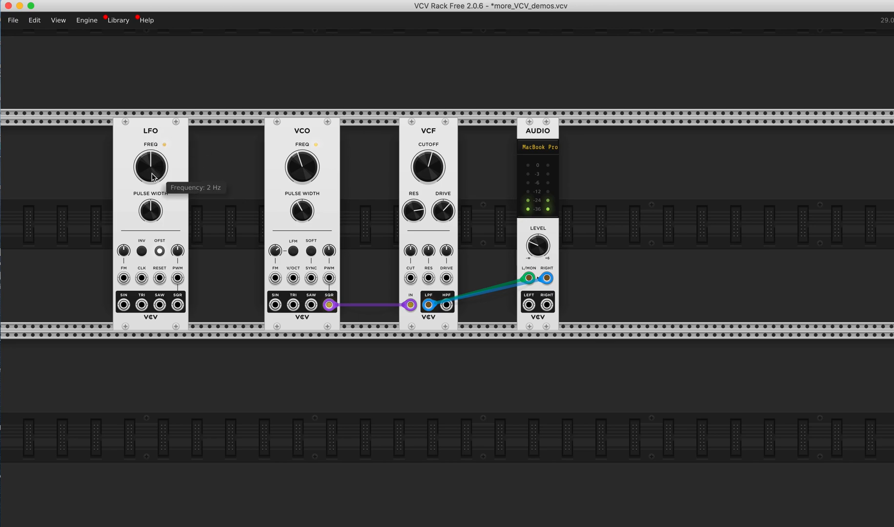
{"action": "left_click_drag", "start_coordinate": [150, 166], "coordinate": [150, 136]}
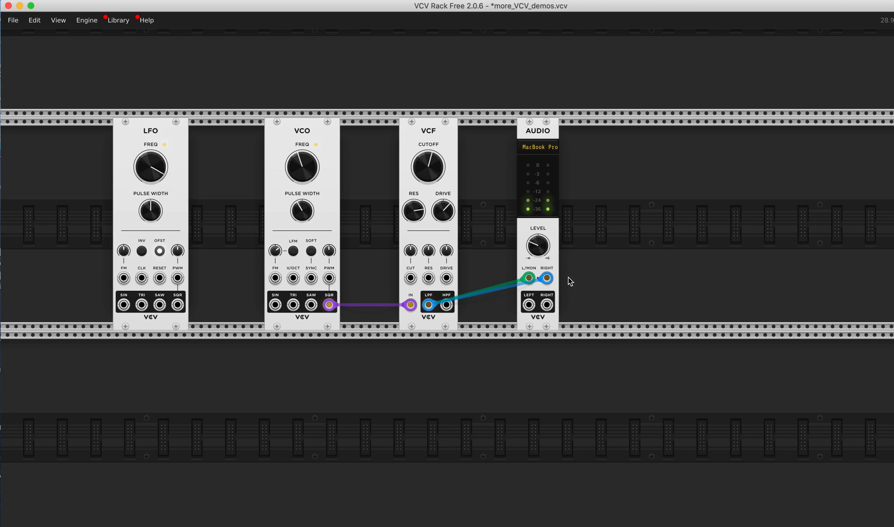
Remove the VCF cables from both Audio inputs and patch the LFO's sine output directly into L/MON
{"action": "right_click", "coordinate": [528, 278]}
{"action": "left_click_drag", "start_coordinate": [547, 278], "coordinate": [488, 267]}
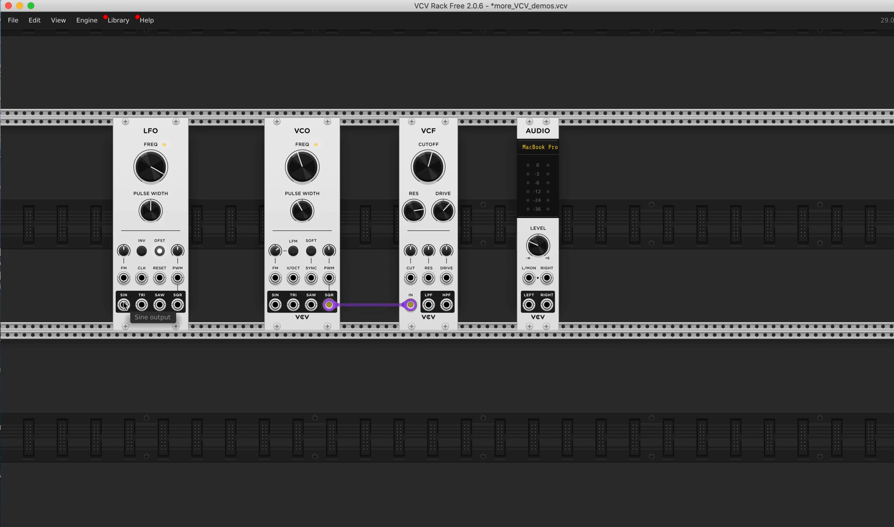
{"action": "left_click_drag", "start_coordinate": [123, 305], "coordinate": [530, 280]}
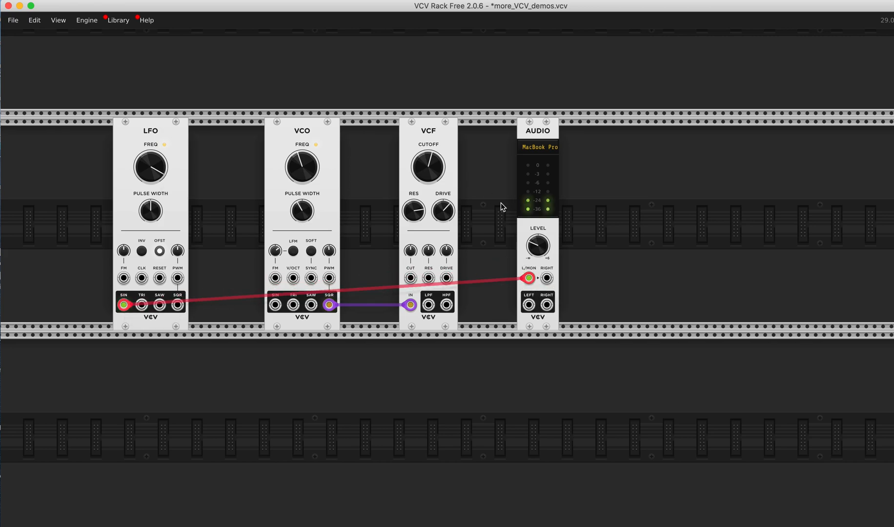
Sweep the LFO frequency down to about 1.26 Hz and back up to a moderately high rate, and raise the Audio level
{"action": "mouse_move", "coordinate": [150, 159]}
{"action": "left_click_drag", "start_coordinate": [151, 159], "coordinate": [150, 177]}
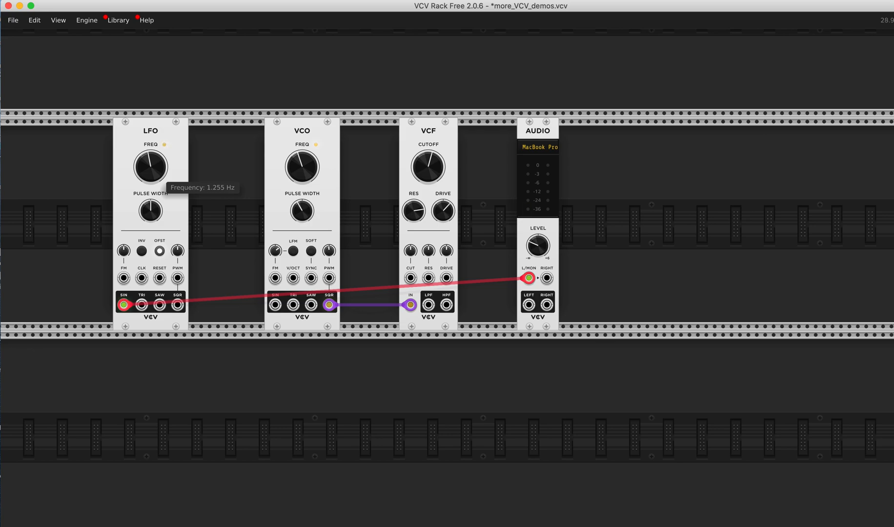
{"action": "left_click_drag", "start_coordinate": [150, 166], "coordinate": [150, 130]}
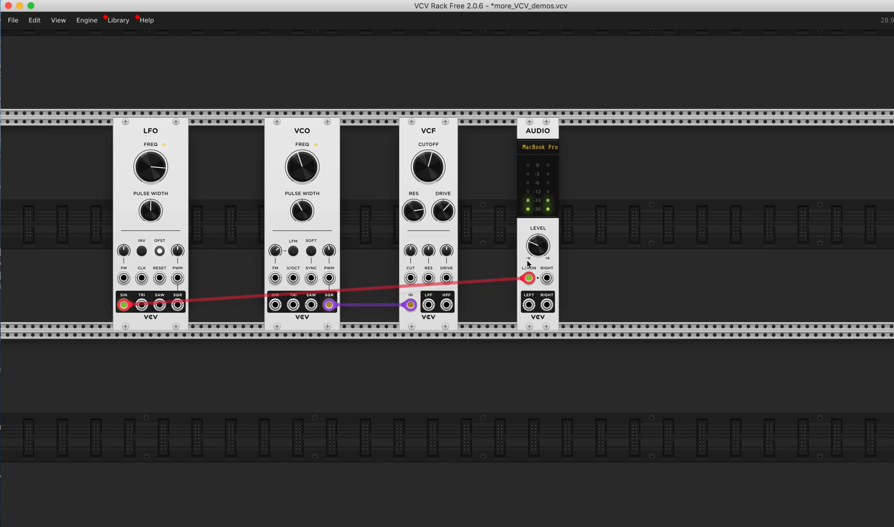
{"action": "left_click_drag", "start_coordinate": [533, 243], "coordinate": [533, 220]}
{"action": "mouse_move", "coordinate": [151, 166]}
{"action": "left_mouse_down"}
{"action": "mouse_move", "coordinate": [151, 159]}
{"action": "mouse_move", "coordinate": [150, 183]}
{"action": "left_mouse_up"}
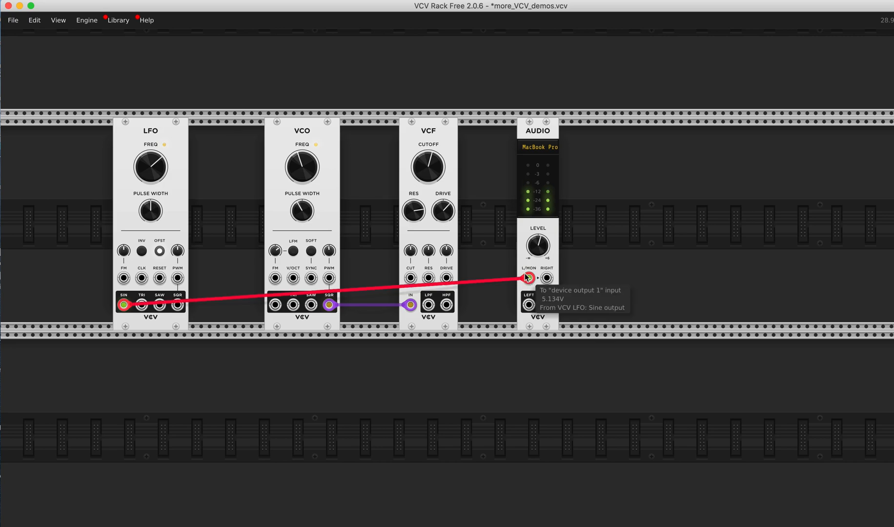
Disconnect the LFO from the Audio module and patch the VCF's lowpass output back to L/MON and RIGHT
{"action": "left_click_drag", "start_coordinate": [528, 277], "coordinate": [281, 256]}
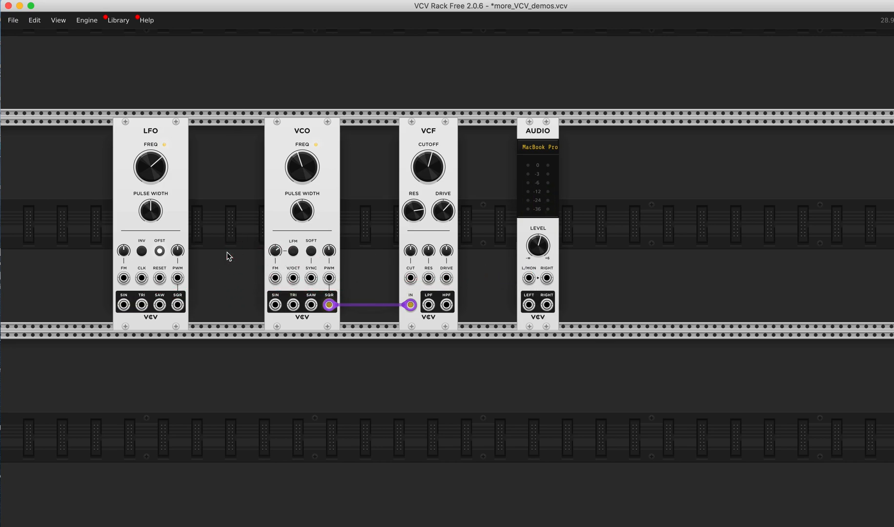
{"action": "left_click_drag", "start_coordinate": [430, 304], "coordinate": [529, 277]}
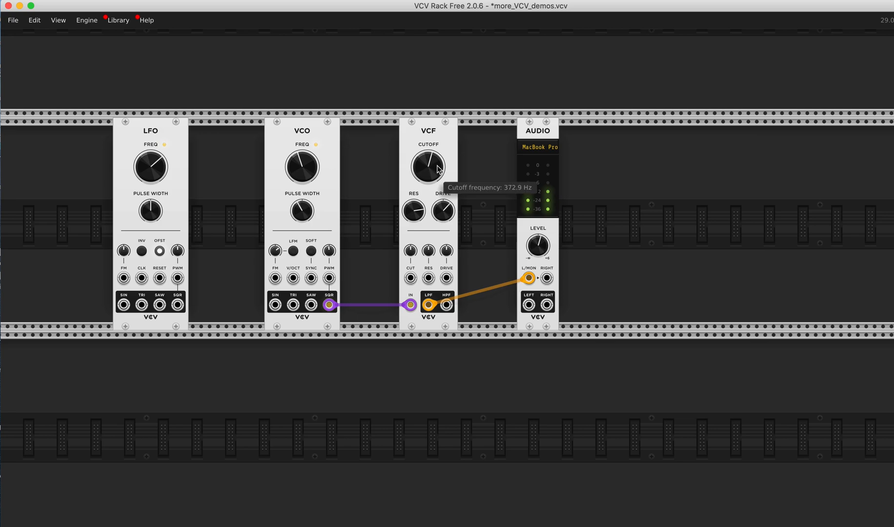
{"action": "left_click_drag", "start_coordinate": [546, 278], "coordinate": [429, 305]}
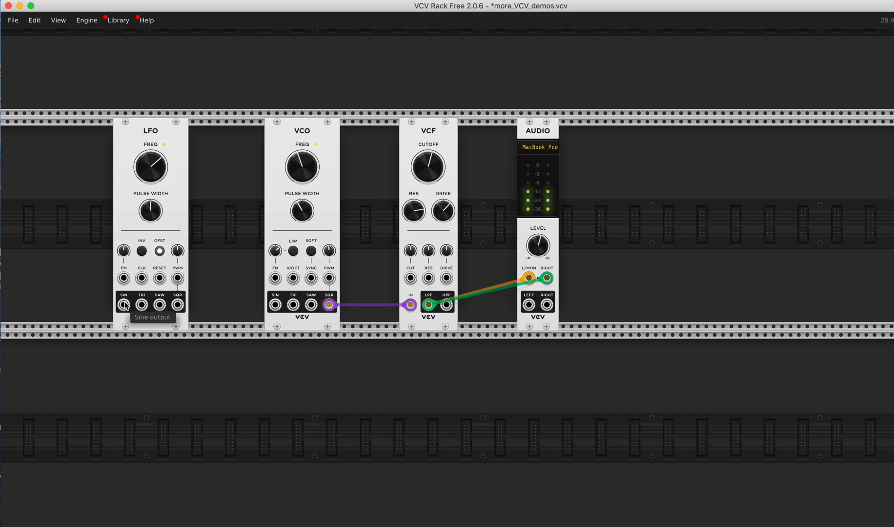
Patch the LFO's sine output to the VCO's FM input, then lower the LFO frequency and the VCO's FM amount
{"action": "left_click_drag", "start_coordinate": [125, 305], "coordinate": [274, 280]}
{"action": "left_click_drag", "start_coordinate": [157, 164], "coordinate": [157, 188]}
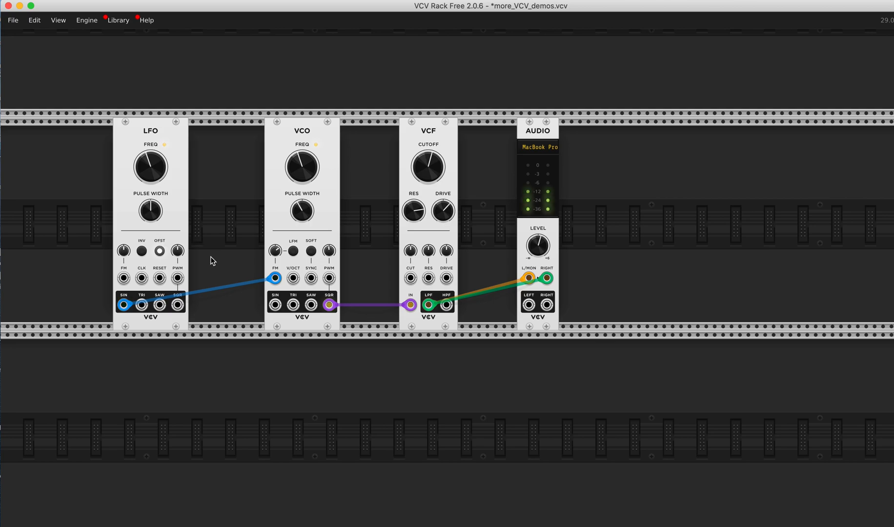
{"action": "mouse_move", "coordinate": [276, 251]}
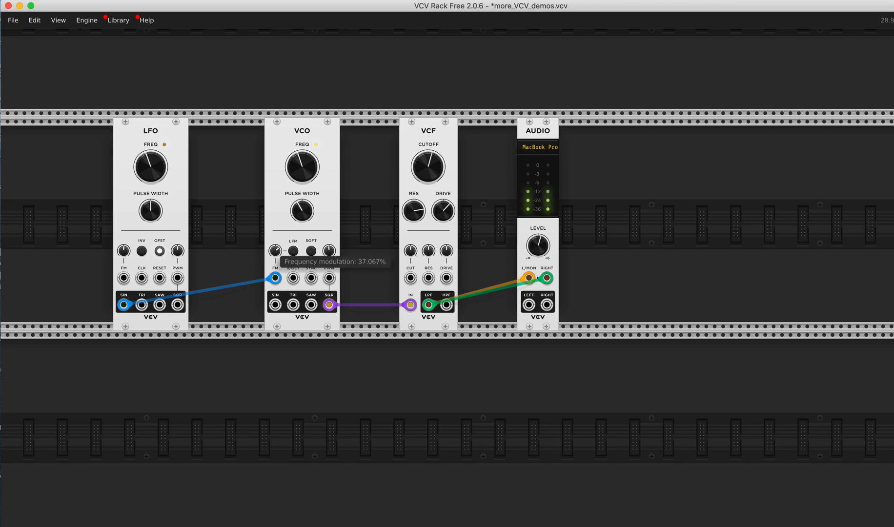
{"action": "left_click_drag", "start_coordinate": [275, 251], "coordinate": [275, 298]}
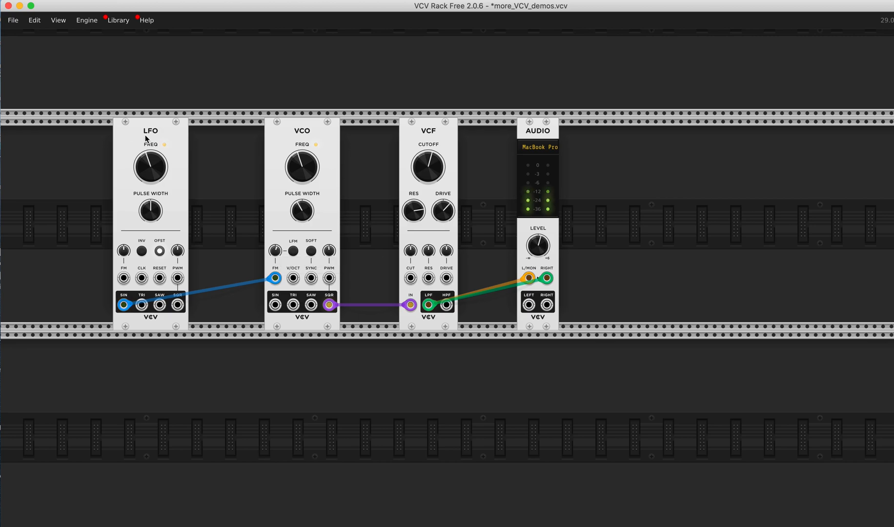
Increase the VCO's frequency modulation amount and raise the LFO frequency to about 190 Hz
{"action": "mouse_move", "coordinate": [316, 179]}
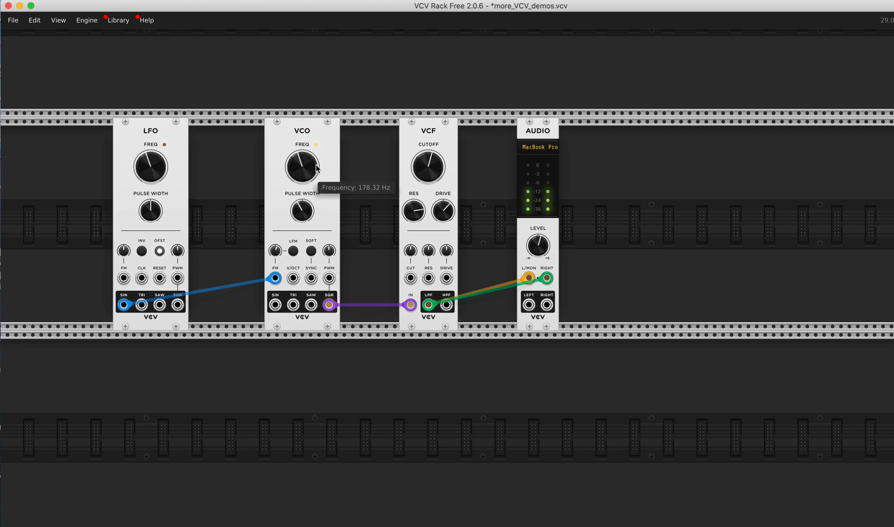
{"action": "mouse_move", "coordinate": [276, 253]}
{"action": "left_click_drag", "start_coordinate": [276, 253], "coordinate": [277, 238]}
{"action": "mouse_move", "coordinate": [148, 172]}
{"action": "left_click_drag", "start_coordinate": [148, 172], "coordinate": [148, 153]}
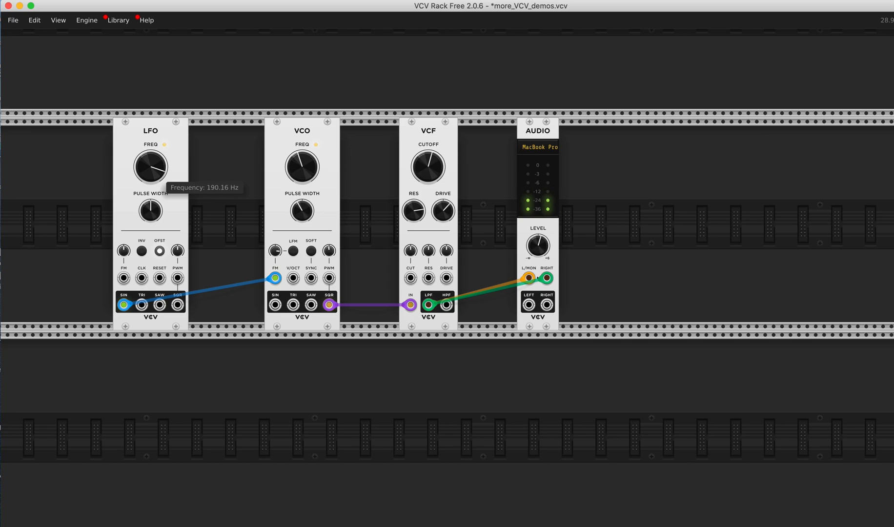
Sweep the VCF cutoff up and back down below its midpoint while making small changes to the LFO frequency
{"action": "mouse_move", "coordinate": [433, 169]}
{"action": "left_mouse_down"}
{"action": "mouse_move", "coordinate": [432, 154]}
{"action": "mouse_move", "coordinate": [420, 166]}
{"action": "left_mouse_up"}
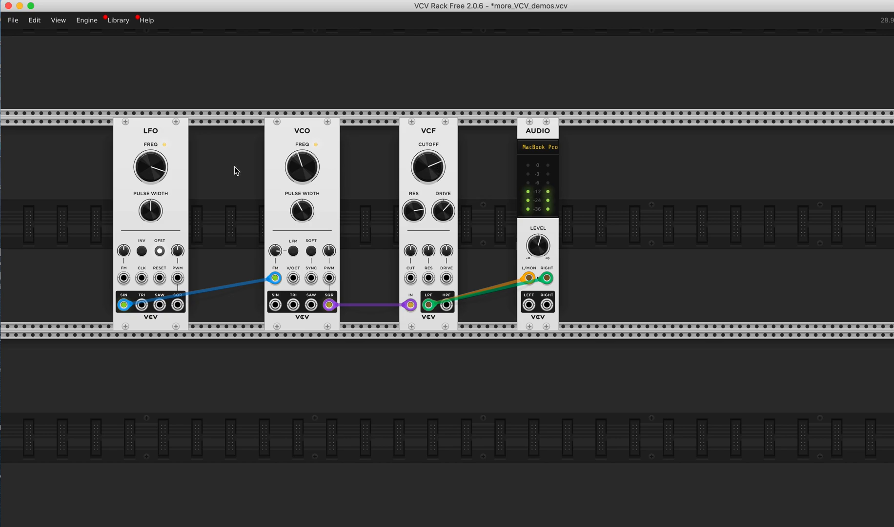
{"action": "left_click_drag", "start_coordinate": [150, 167], "coordinate": [150, 166]}
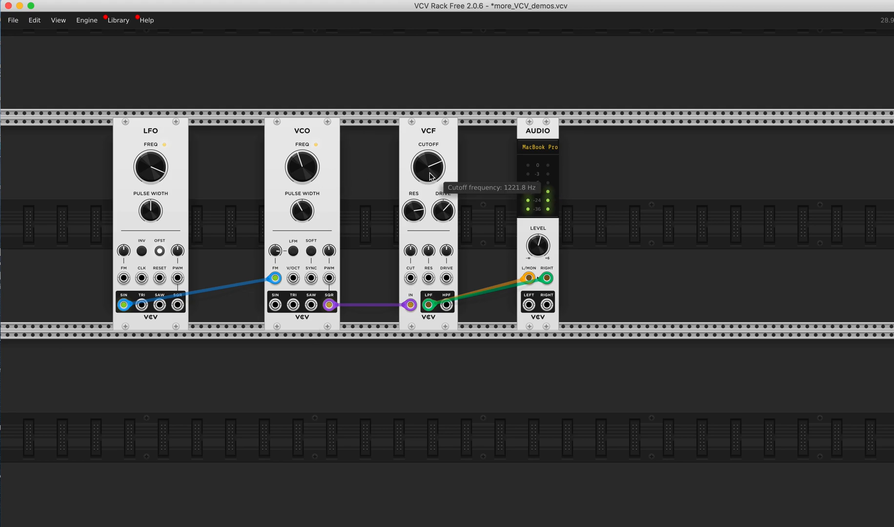
{"action": "left_click_drag", "start_coordinate": [428, 166], "coordinate": [428, 157]}
{"action": "left_click_drag", "start_coordinate": [151, 167], "coordinate": [150, 165]}
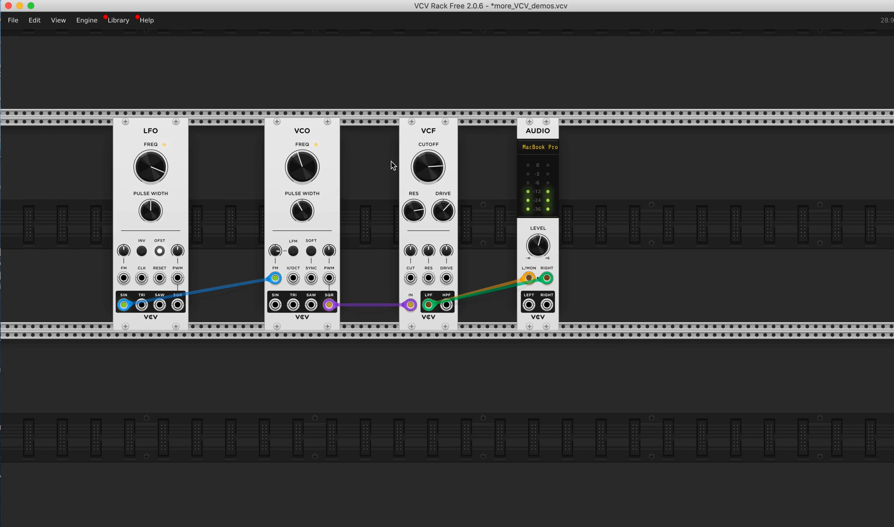
{"action": "left_click_drag", "start_coordinate": [428, 166], "coordinate": [427, 175]}
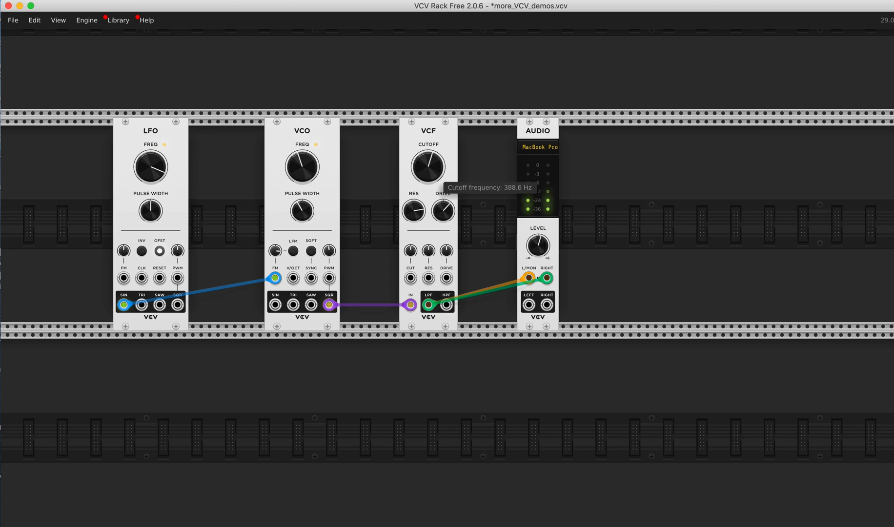
{"action": "left_click_drag", "start_coordinate": [428, 166], "coordinate": [428, 160]}
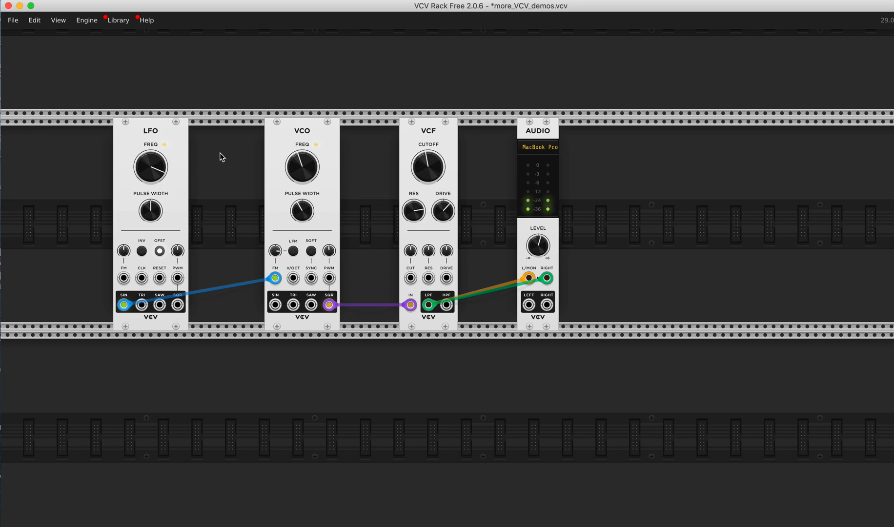
Move the LFO and VCO modules along the rack so they sit closer to the VCF
{"action": "left_click_drag", "start_coordinate": [171, 140], "coordinate": [214, 139]}
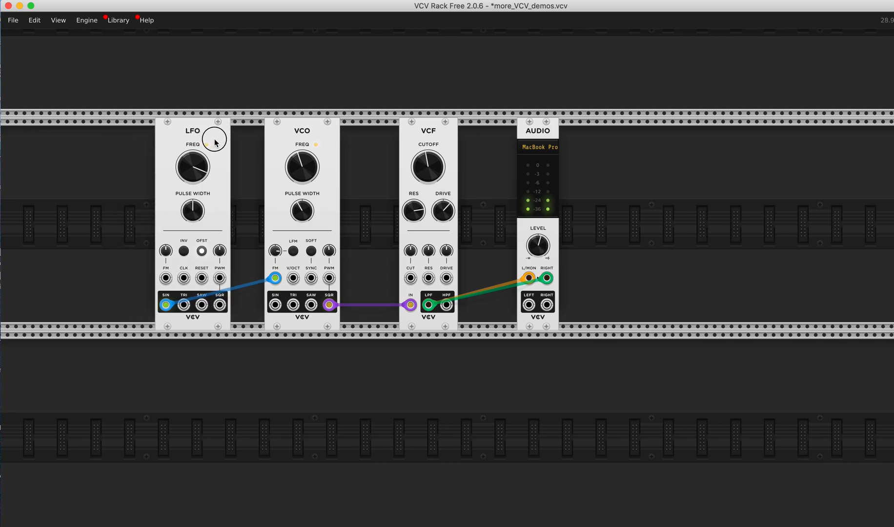
{"action": "left_click_drag", "start_coordinate": [321, 137], "coordinate": [346, 136]}
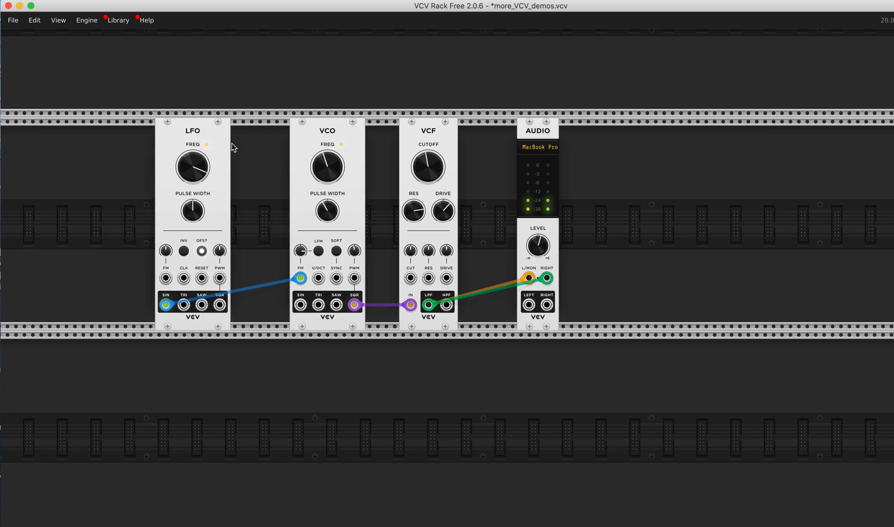
{"action": "left_click_drag", "start_coordinate": [216, 144], "coordinate": [250, 141]}
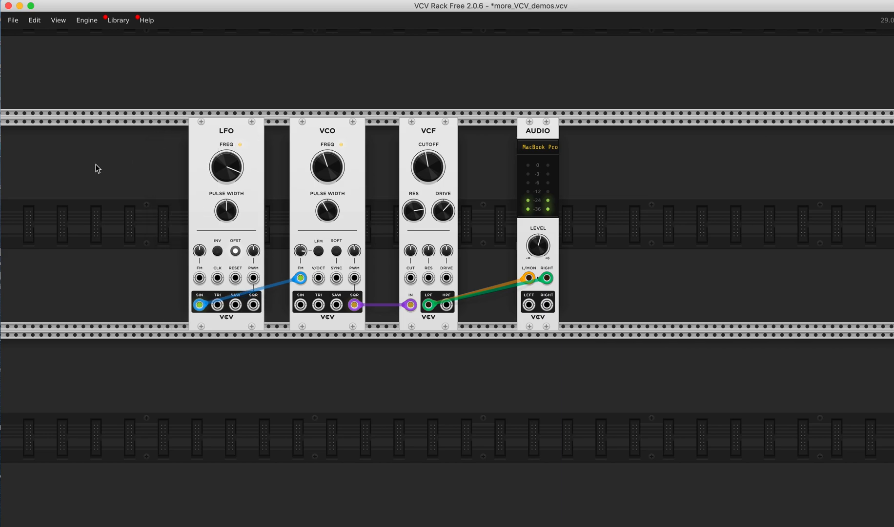
Add a SEQ 3 module beside the LFO and patch its CV 1 output to the VCO's V/OCT input
{"action": "right_click", "coordinate": [82, 181]}
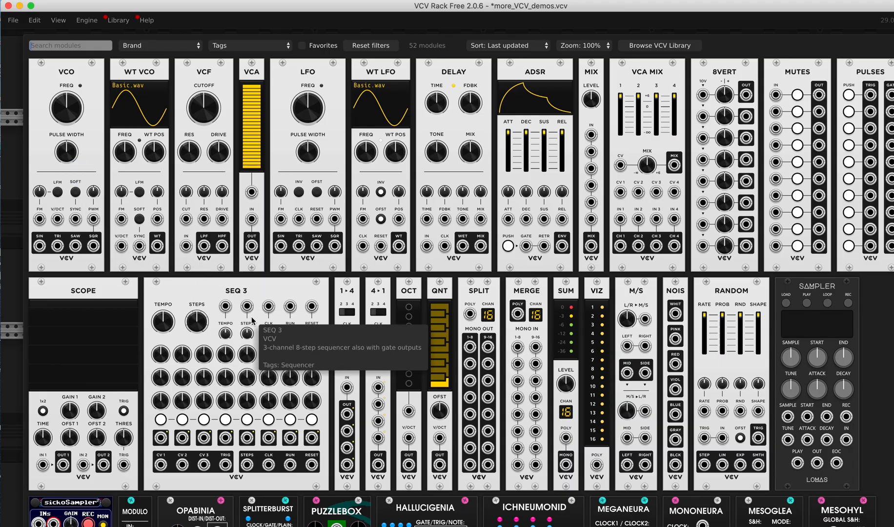
{"action": "key", "text": "Escape"}
{"action": "scroll", "coordinate": [242, 295], "scroll_direction": "left", "scroll_amount": 10}
{"action": "scroll", "coordinate": [263, 283], "scroll_direction": "up", "scroll_amount": 2}
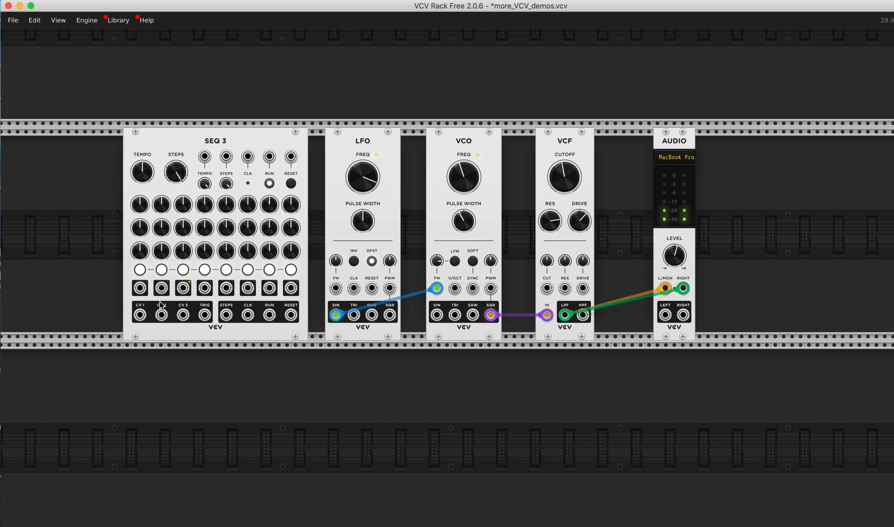
{"action": "left_click_drag", "start_coordinate": [140, 316], "coordinate": [454, 289]}
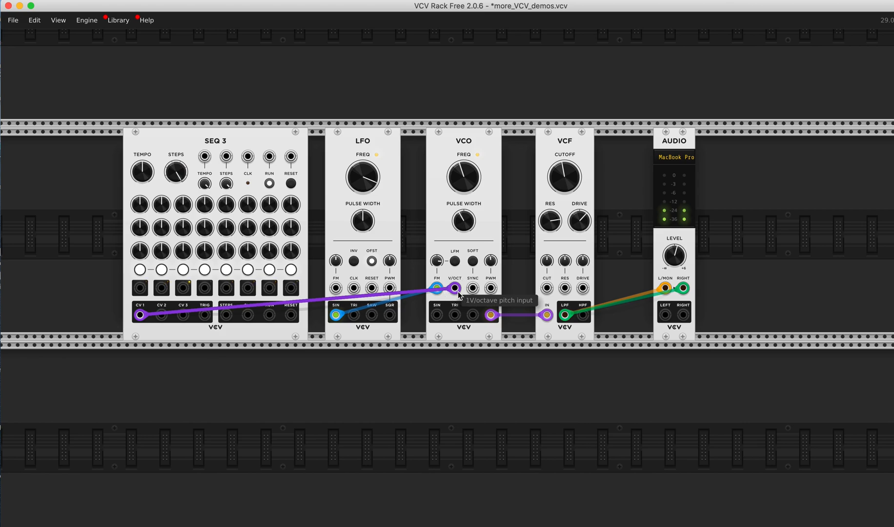
{"action": "left_click_drag", "start_coordinate": [458, 293], "coordinate": [457, 293]}
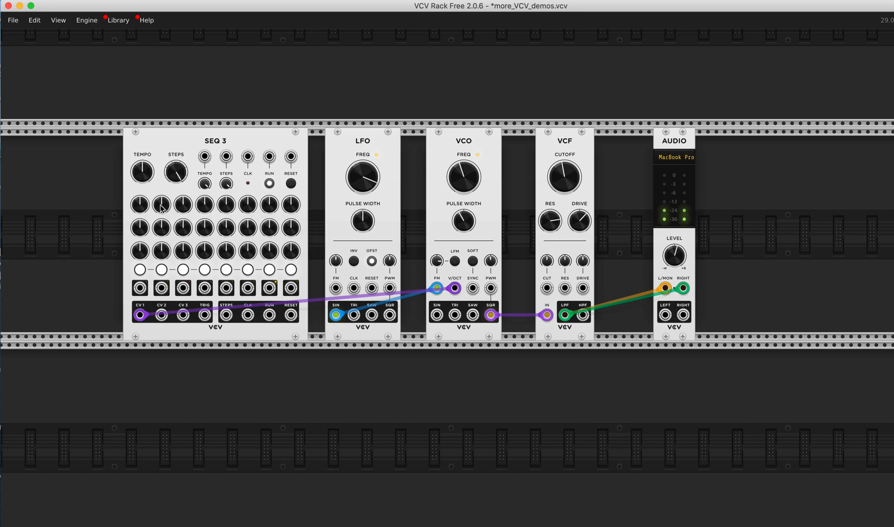
Stop SEQ 3 to raise its CV 1 knobs for steps 1 to 4, and reduce the VCO's FM amount to about -9.3%
{"action": "left_click", "coordinate": [269, 183]}
{"action": "left_click_drag", "start_coordinate": [141, 203], "coordinate": [205, 203]}
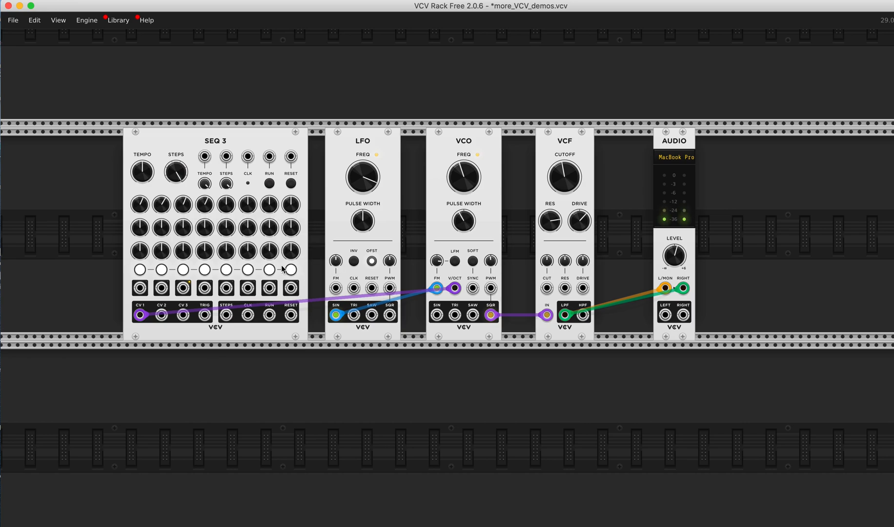
{"action": "left_click_drag", "start_coordinate": [435, 255], "coordinate": [429, 288]}
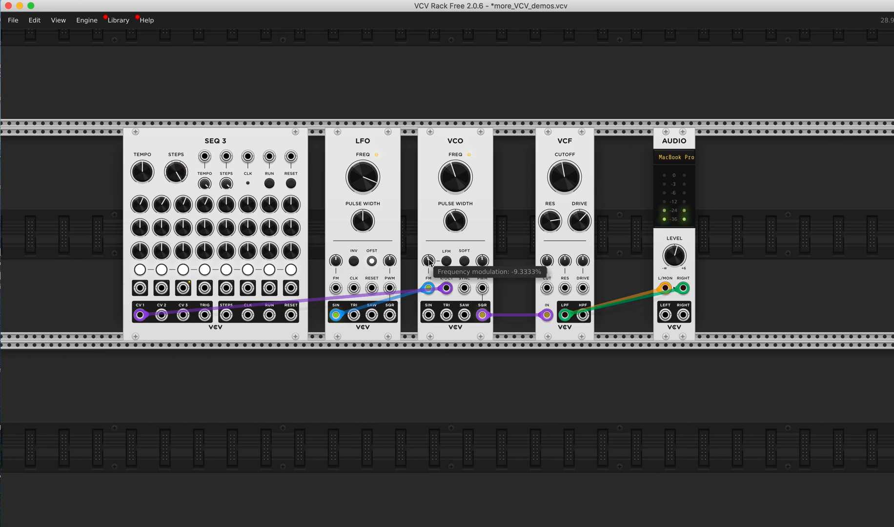
Start SEQ 3 running and raise the CV 1 knobs for steps 5 to 8, with step 8 at about 0.72 V
{"action": "left_click", "coordinate": [269, 183]}
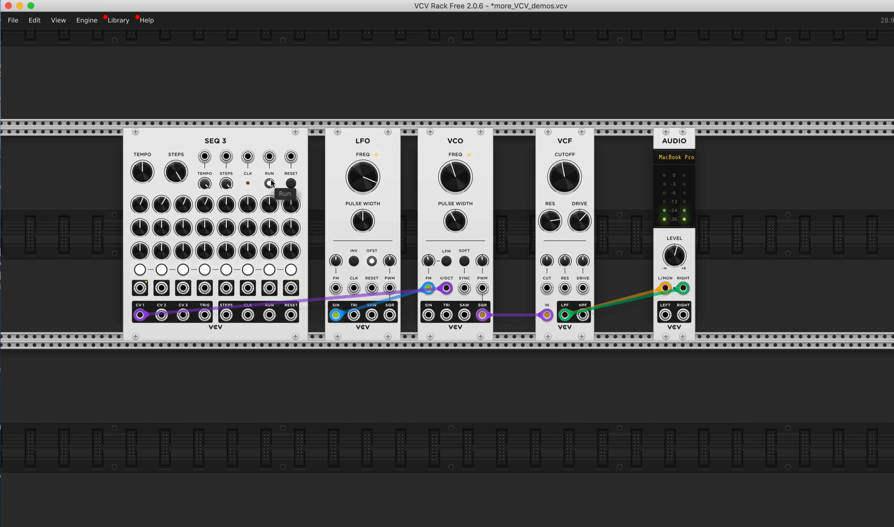
{"action": "left_click_drag", "start_coordinate": [224, 200], "coordinate": [247, 171]}
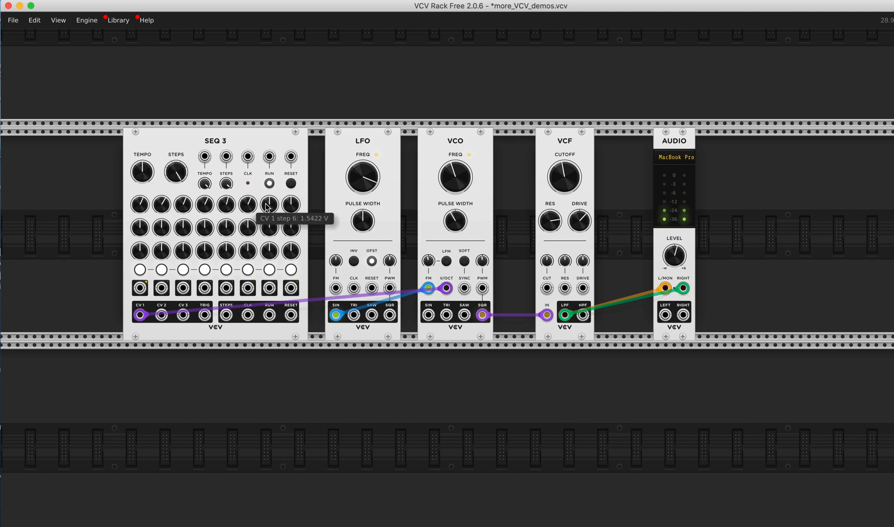
{"action": "left_click_drag", "start_coordinate": [270, 204], "coordinate": [270, 182]}
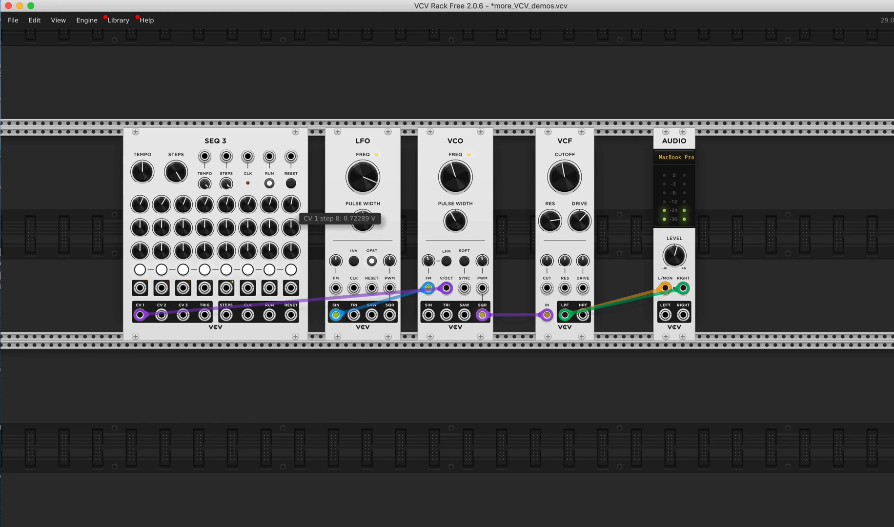
Raise the VCF cutoff and retune SEQ 3's CV 1 row, with step 6 higher and step 3 lower
{"action": "left_click_drag", "start_coordinate": [564, 189], "coordinate": [563, 178]}
{"action": "left_click_drag", "start_coordinate": [247, 210], "coordinate": [246, 191]}
{"action": "left_click_drag", "start_coordinate": [182, 204], "coordinate": [181, 222]}
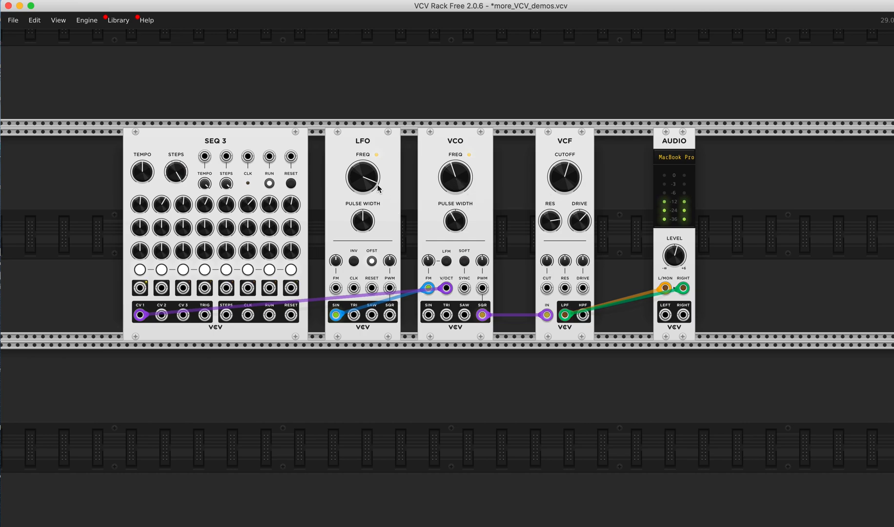
{"action": "mouse_move", "coordinate": [565, 176]}
{"action": "left_mouse_down"}
{"action": "mouse_move", "coordinate": [565, 161]}
{"action": "mouse_move", "coordinate": [561, 173]}
{"action": "left_mouse_up"}
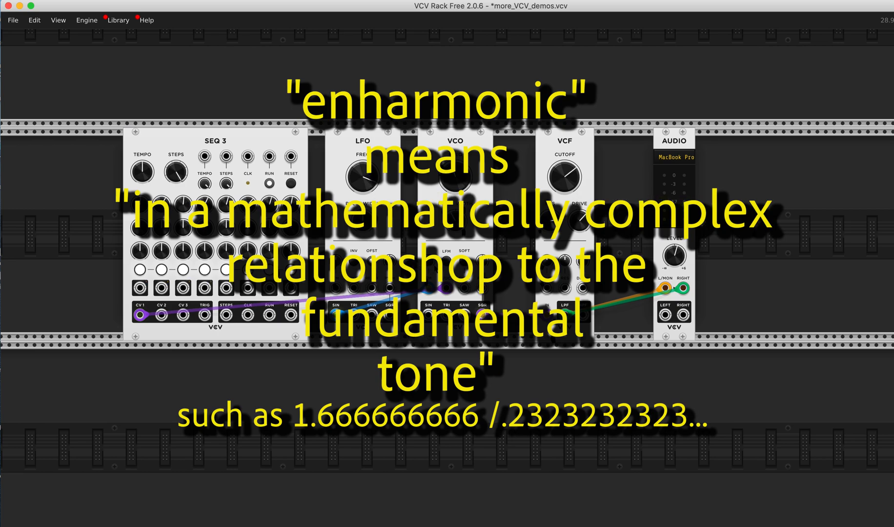
Turn the VCO's FM amount further negative and drop the LFO frequency to about 0.07 Hz before nudging it up slightly
{"action": "left_click_drag", "start_coordinate": [429, 261], "coordinate": [429, 273]}
{"action": "left_click_drag", "start_coordinate": [374, 191], "coordinate": [374, 218]}
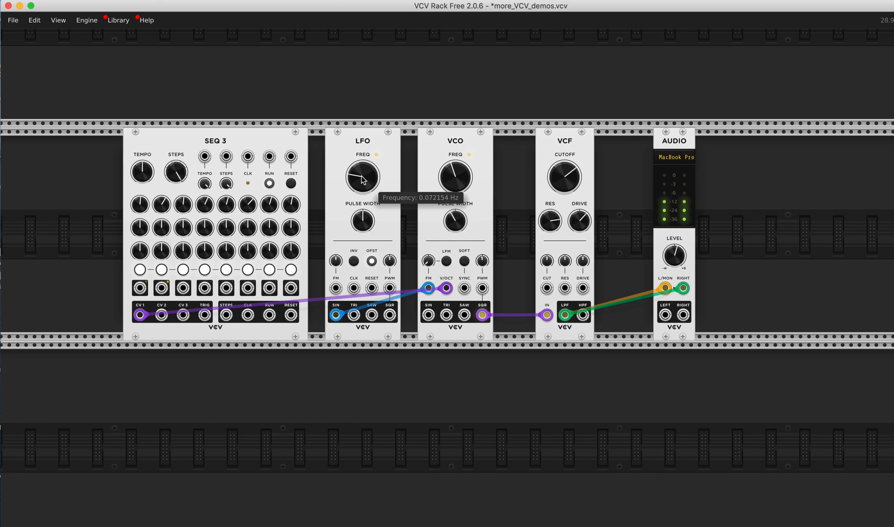
{"action": "mouse_move", "coordinate": [551, 184]}
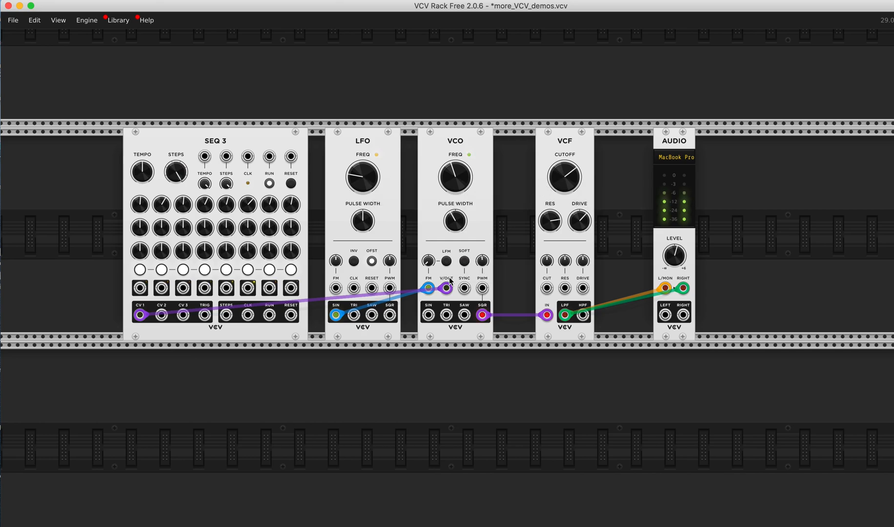
{"action": "mouse_move", "coordinate": [365, 182]}
{"action": "left_click_drag", "start_coordinate": [365, 182], "coordinate": [365, 170]}
Disconnect the LFO from the VCO's FM input and lower the VCF cutoff slightly
{"action": "left_click_drag", "start_coordinate": [429, 288], "coordinate": [380, 320]}
{"action": "mouse_move", "coordinate": [442, 292]}
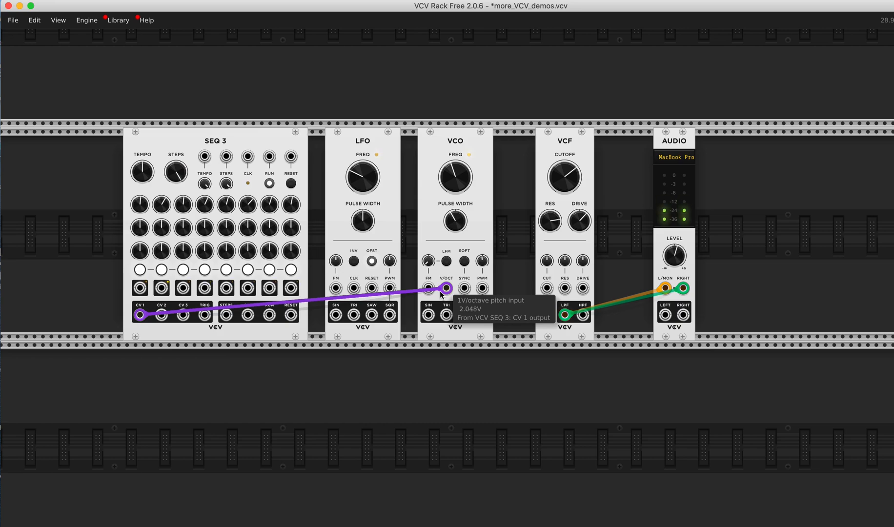
{"action": "left_click_drag", "start_coordinate": [483, 315], "coordinate": [546, 315]}
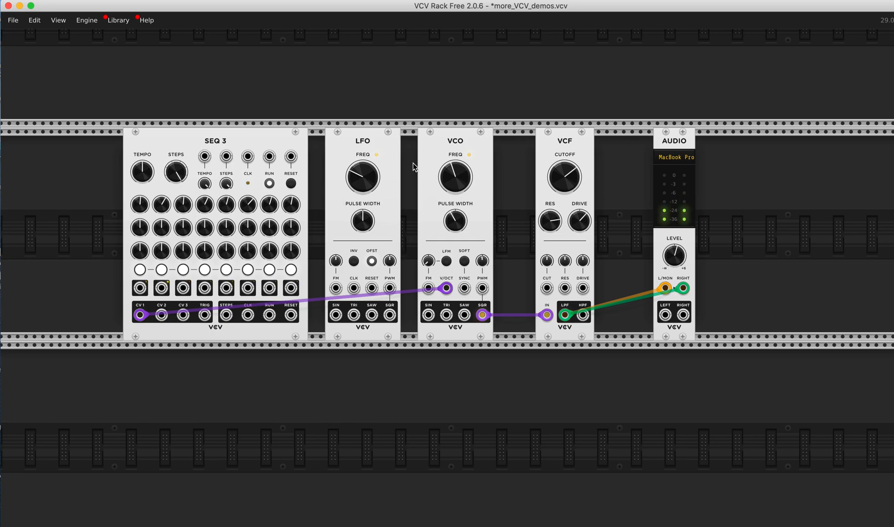
{"action": "mouse_move", "coordinate": [460, 178]}
{"action": "mouse_move", "coordinate": [574, 221]}
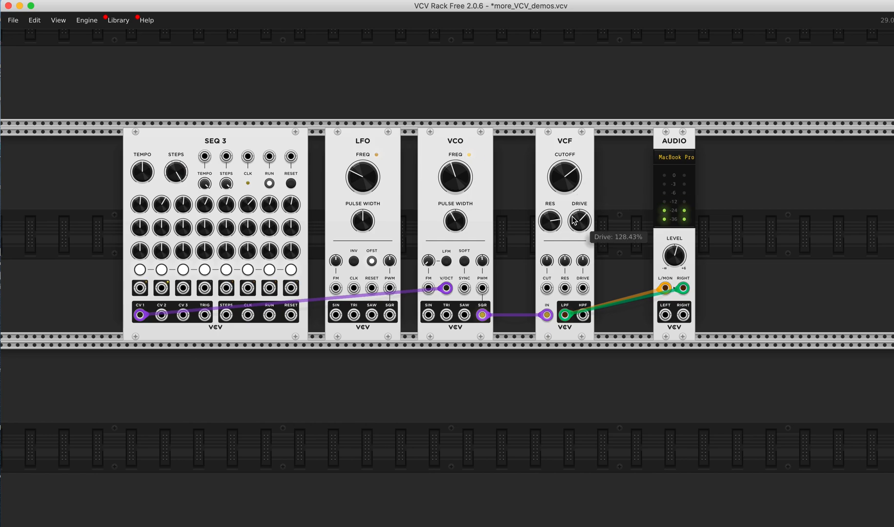
{"action": "mouse_move", "coordinate": [565, 176]}
{"action": "left_mouse_down"}
{"action": "mouse_move", "coordinate": [565, 185]}
{"action": "mouse_move", "coordinate": [568, 171]}
{"action": "left_mouse_up"}
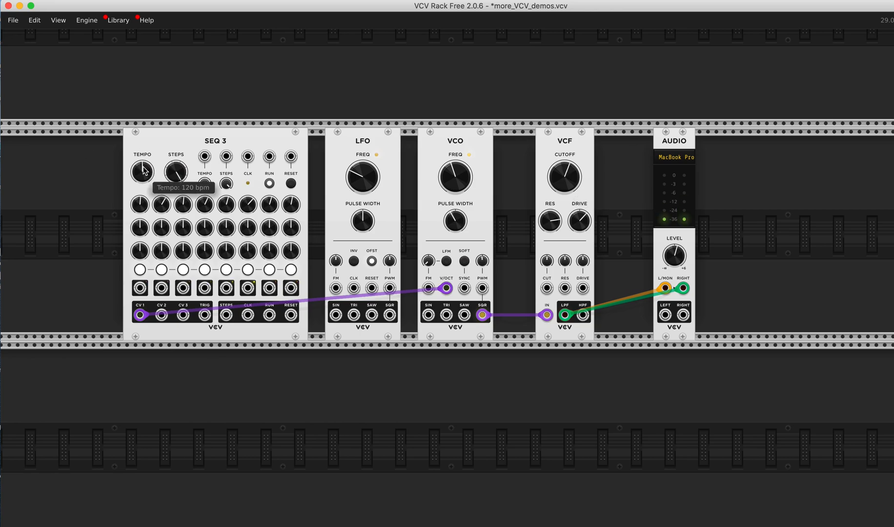
Raise SEQ 3's tempo to about 540 bpm and reduce its sequence length to 4 steps
{"action": "left_click_drag", "start_coordinate": [141, 170], "coordinate": [140, 136]}
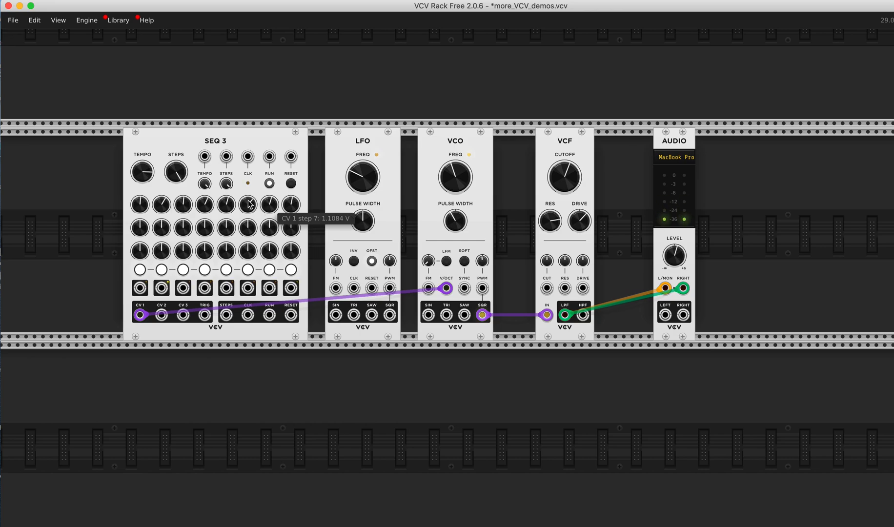
{"action": "mouse_move", "coordinate": [177, 171]}
{"action": "left_click_drag", "start_coordinate": [176, 171], "coordinate": [176, 178]}
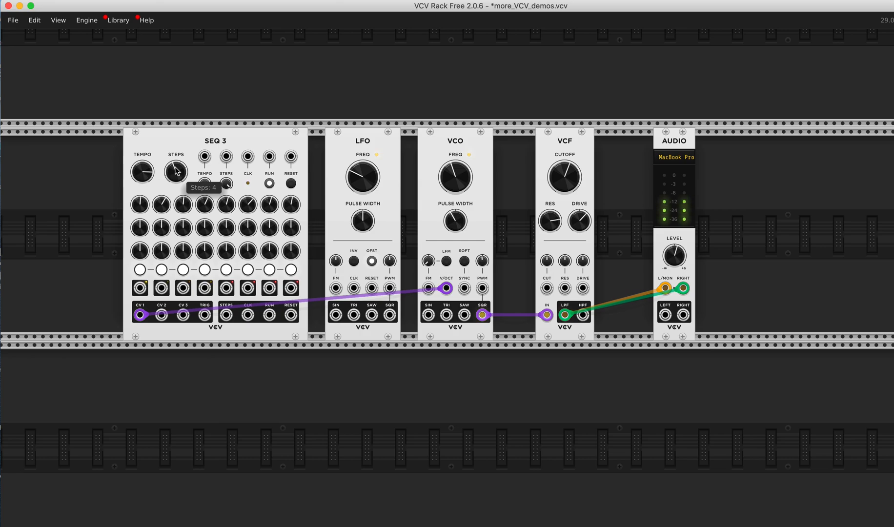
{"action": "mouse_move", "coordinate": [145, 177]}
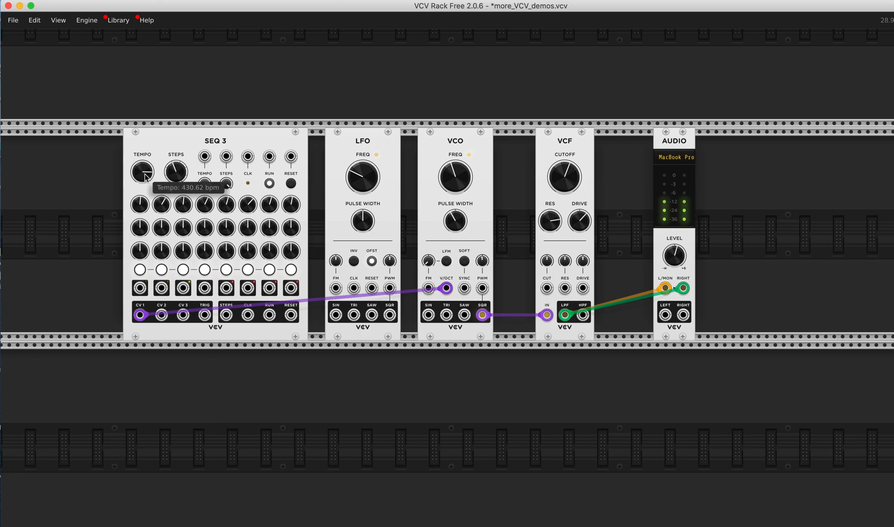
{"action": "left_click_drag", "start_coordinate": [145, 178], "coordinate": [145, 171]}
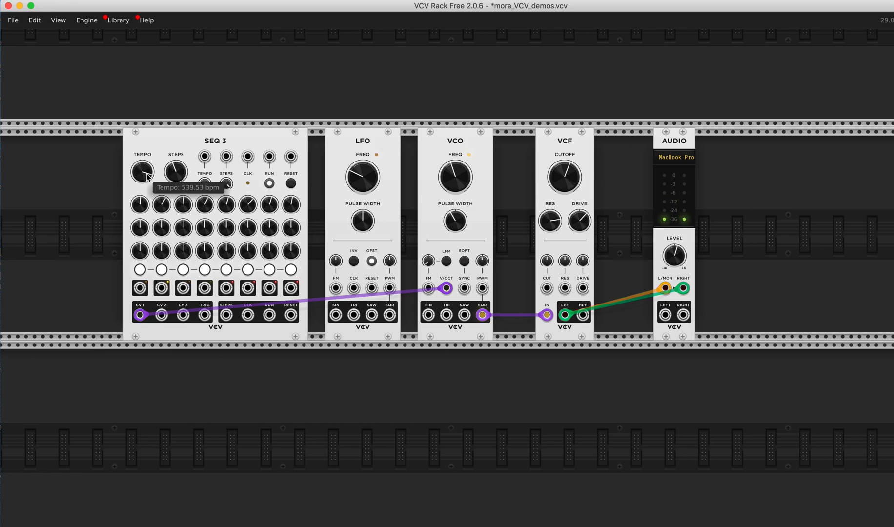
Raise the VCO's frequency to about 330 Hz
{"action": "mouse_move", "coordinate": [452, 179]}
{"action": "left_click_drag", "start_coordinate": [452, 179], "coordinate": [452, 163]}
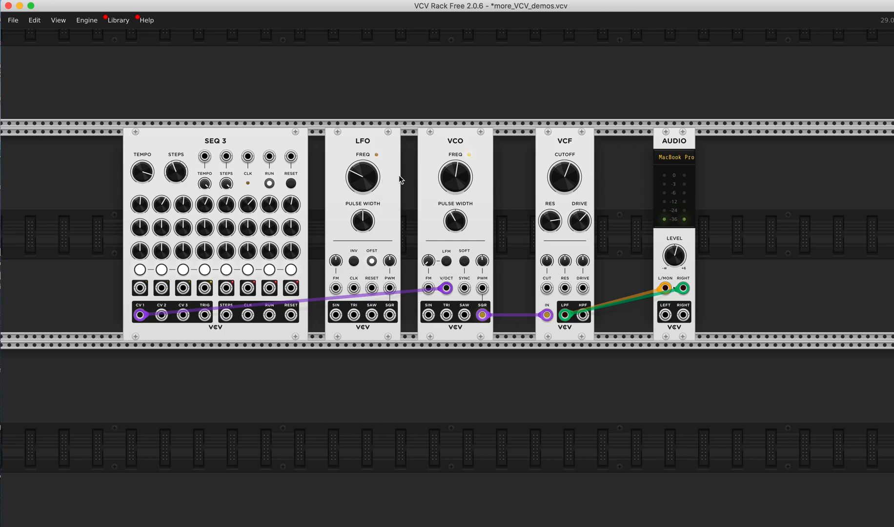
{"action": "left_click_drag", "start_coordinate": [457, 181], "coordinate": [456, 168]}
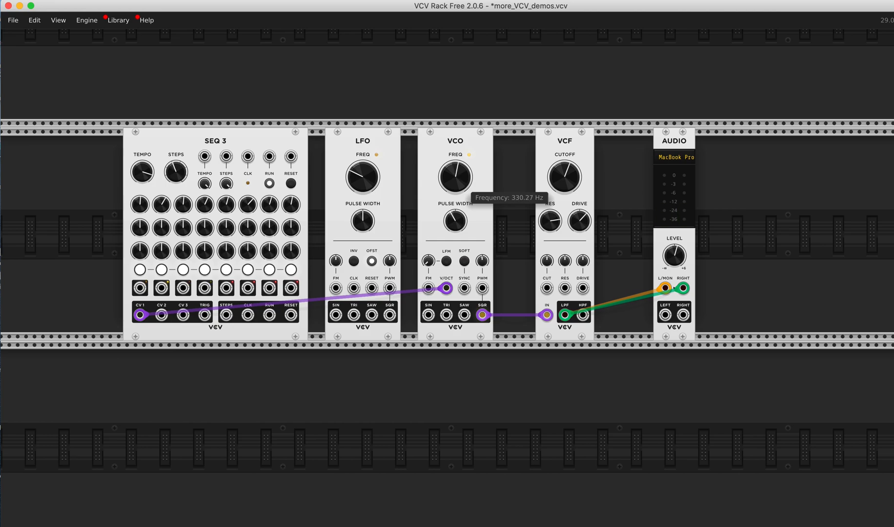
Raise the VCF's cutoff to around 857 Hz, increase its resonance, and lower its drive to about 113%
{"action": "left_click_drag", "start_coordinate": [565, 176], "coordinate": [564, 169]}
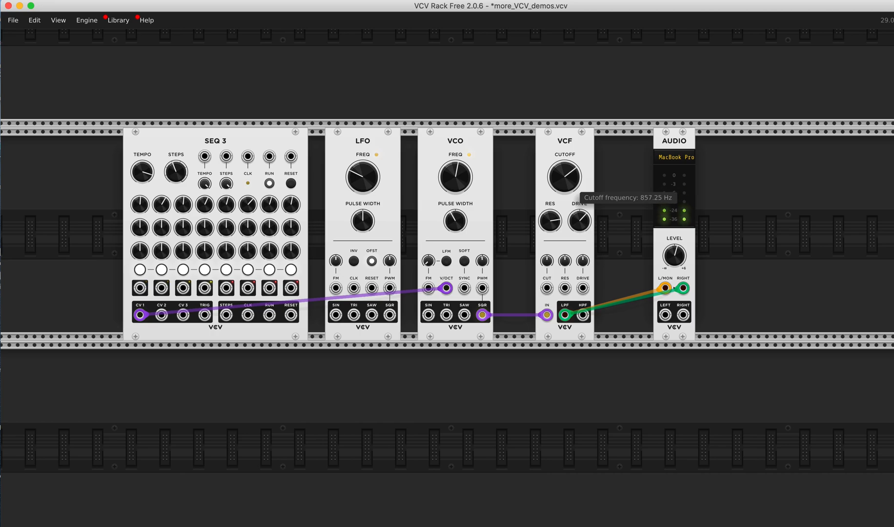
{"action": "left_click_drag", "start_coordinate": [549, 224], "coordinate": [549, 213]}
{"action": "left_click_drag", "start_coordinate": [563, 174], "coordinate": [564, 176]}
{"action": "left_click_drag", "start_coordinate": [582, 219], "coordinate": [582, 224]}
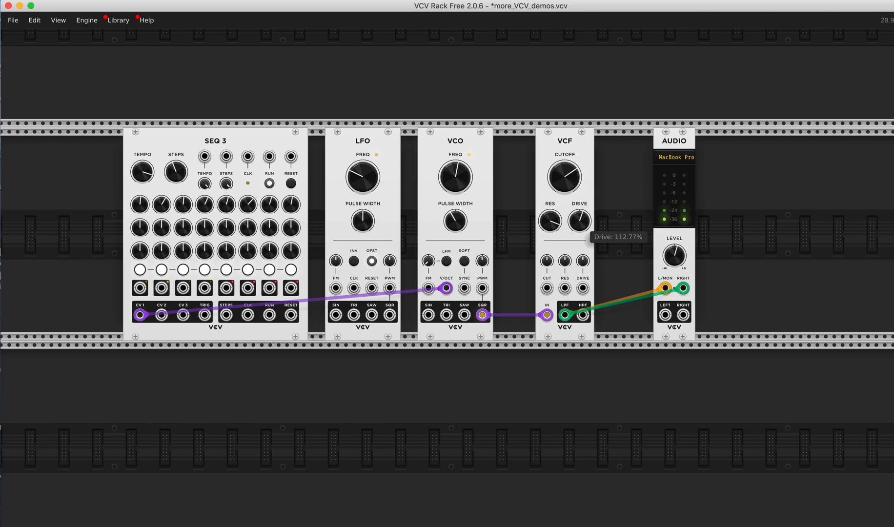
Lower the VCO's frequency again and turn down the Audio module's level
{"action": "left_click_drag", "start_coordinate": [446, 171], "coordinate": [446, 182]}
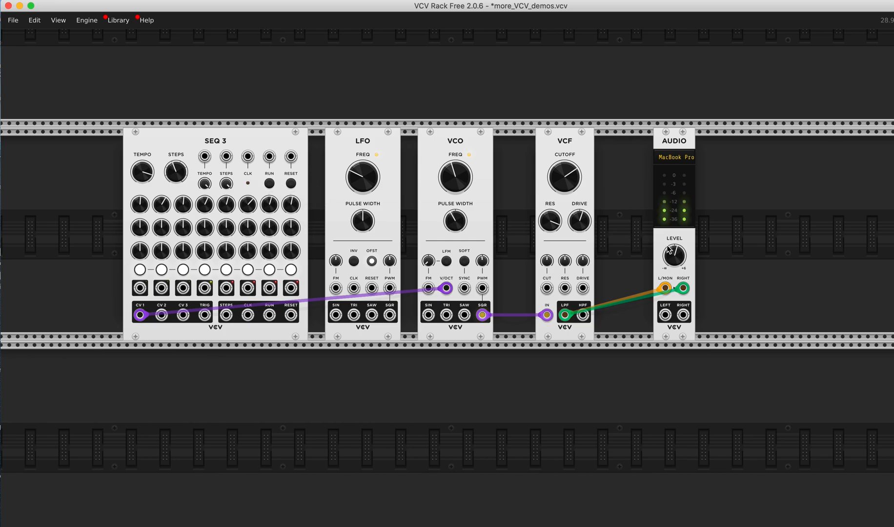
{"action": "left_click_drag", "start_coordinate": [674, 256], "coordinate": [674, 265]}
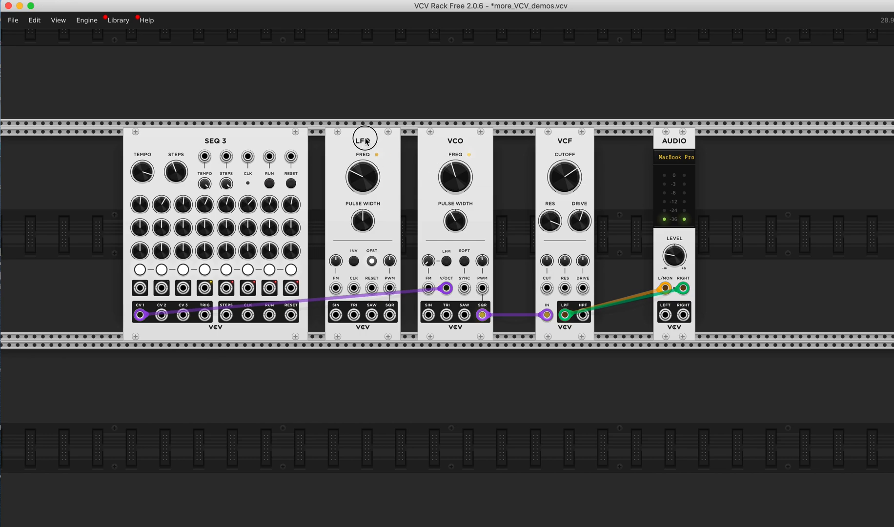
Delete the LFO module and place a duplicate of SEQ 3 directly below the original
{"action": "key", "text": "Delete"}
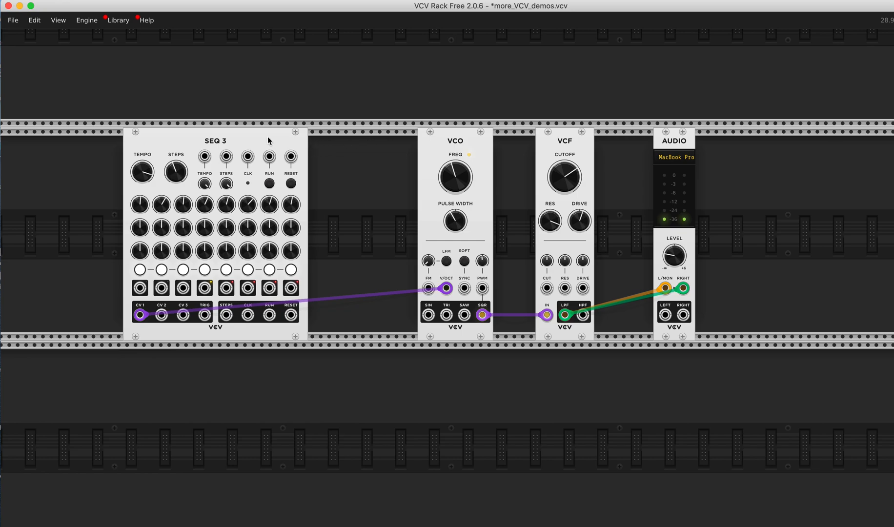
{"action": "key", "text": "super+d"}
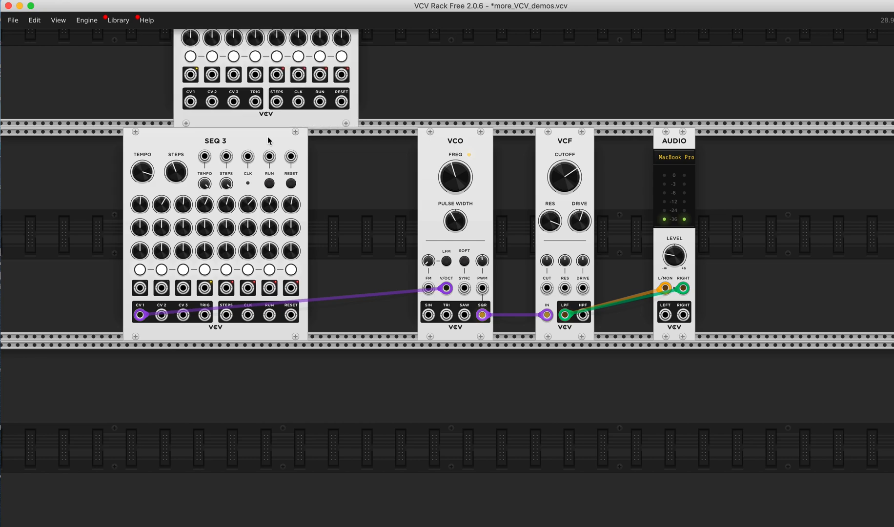
{"action": "left_click", "coordinate": [303, 326]}
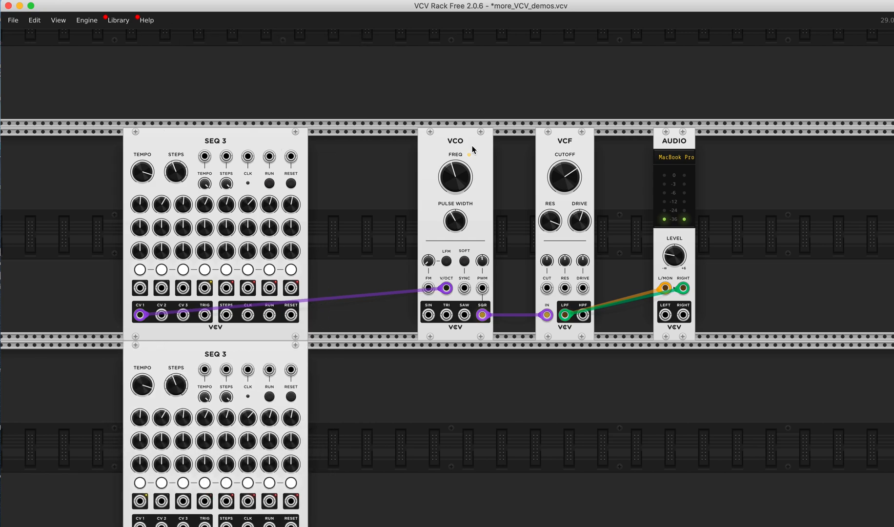
Duplicate the VCO and place the copy directly below the original
{"action": "key", "text": "super+d"}
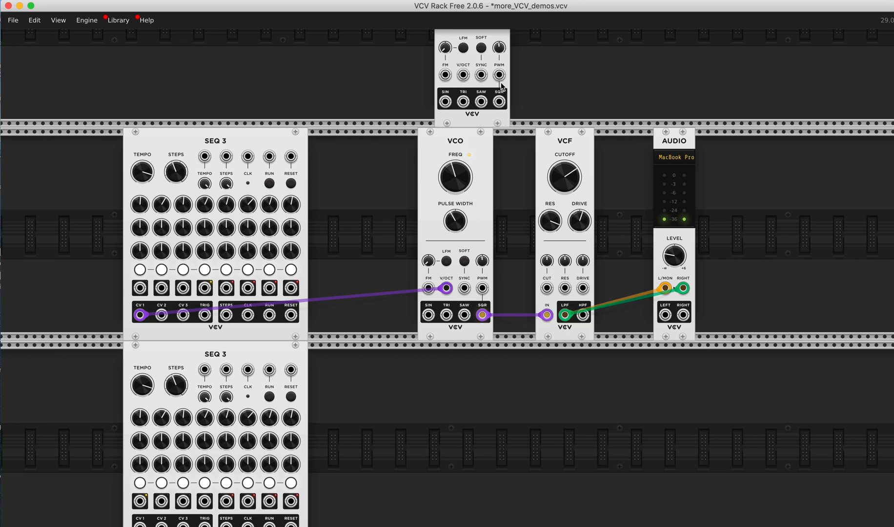
{"action": "left_click", "coordinate": [444, 370]}
{"action": "left_click_drag", "start_coordinate": [444, 370], "coordinate": [472, 372]}
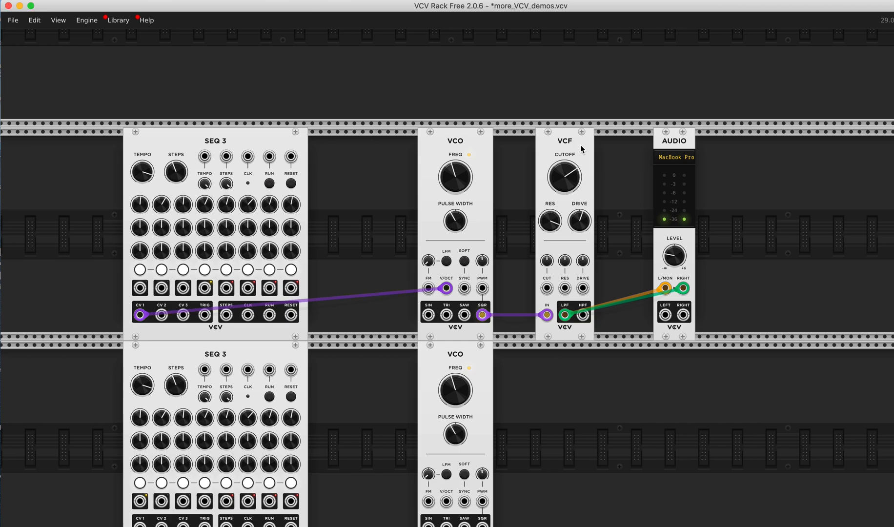
Duplicate the VCF and place the copy directly below the original
{"action": "key", "text": "super+d"}
{"action": "left_click_drag", "start_coordinate": [584, 262], "coordinate": [586, 375]}
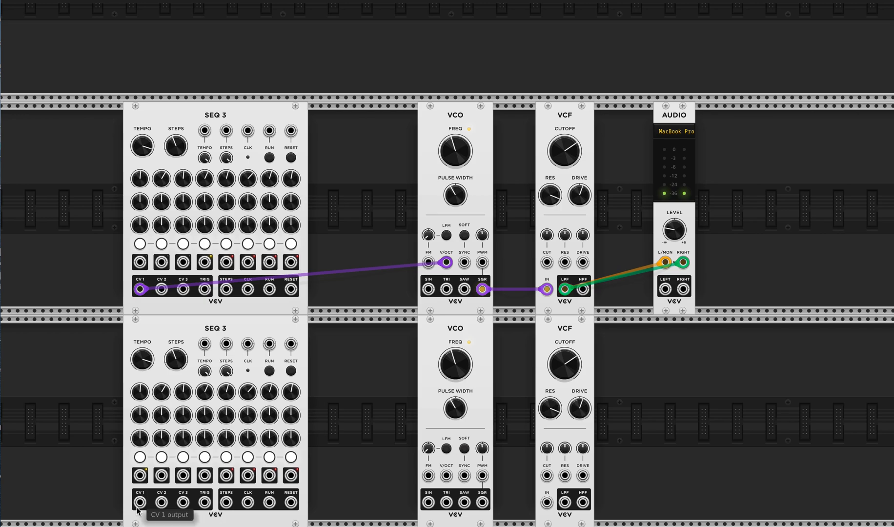
Patch the lower voice from SEQ 3 CV 1 to V/OCT, SQR to VCF IN, and LPF to Audio RIGHT, replacing the upper VCF's cable
{"action": "left_click_drag", "start_coordinate": [140, 503], "coordinate": [446, 476]}
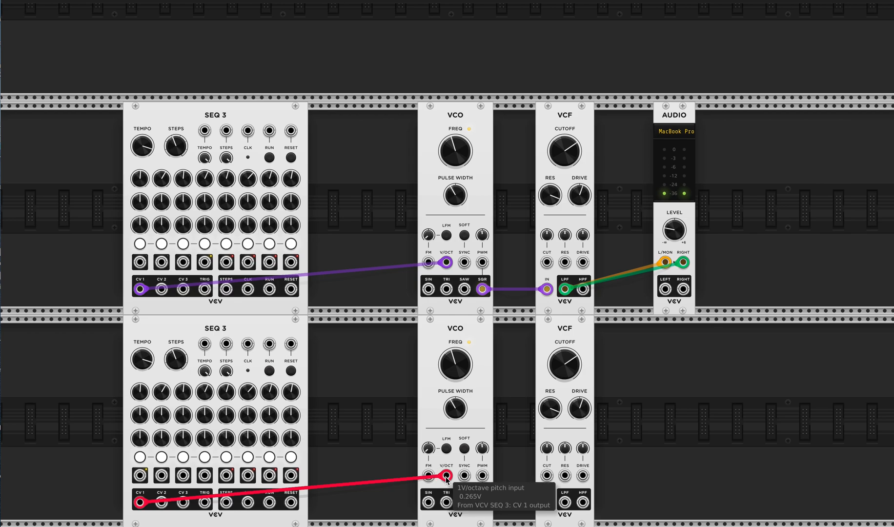
{"action": "left_click_drag", "start_coordinate": [482, 503], "coordinate": [547, 503]}
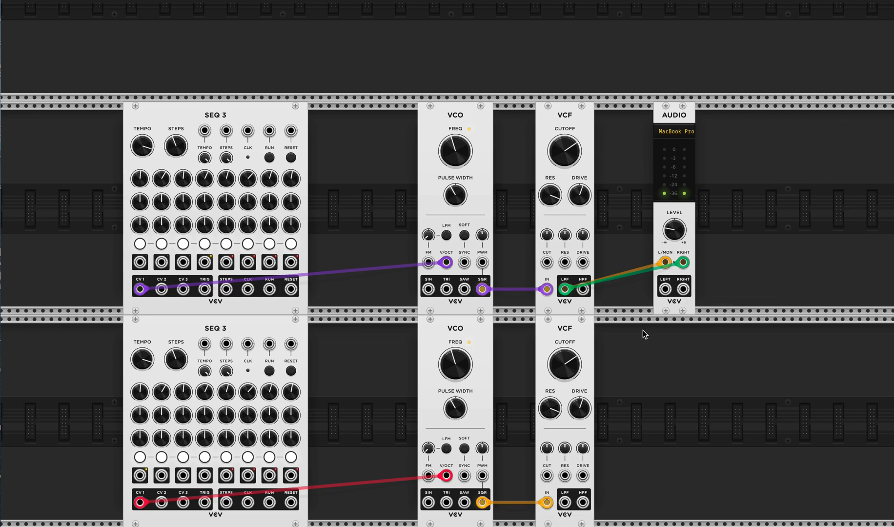
{"action": "left_click_drag", "start_coordinate": [683, 262], "coordinate": [722, 285]}
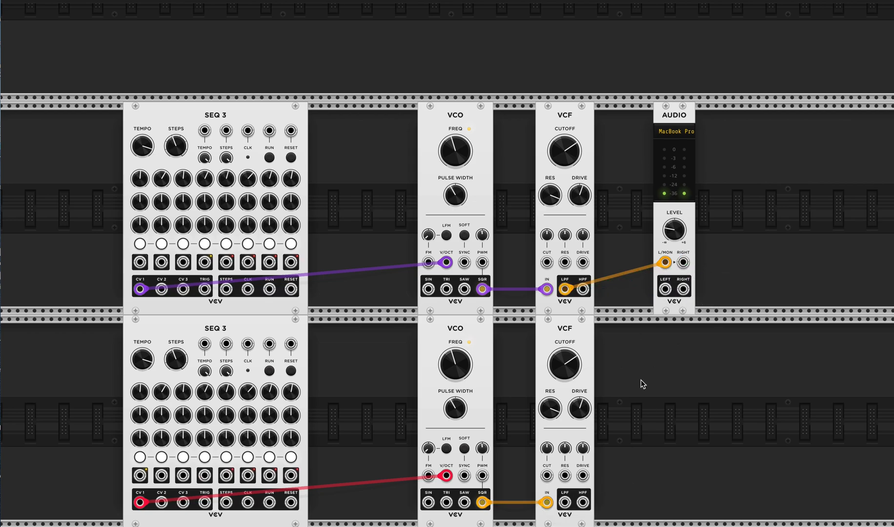
{"action": "left_click_drag", "start_coordinate": [564, 502], "coordinate": [683, 264]}
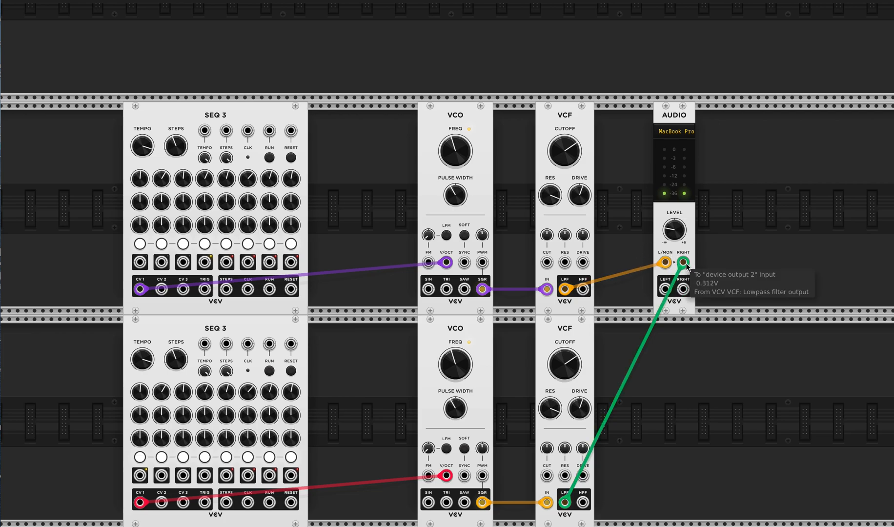
Start both SEQ 3 sequencers running
{"action": "left_click", "coordinate": [269, 158]}
{"action": "left_click", "coordinate": [269, 371]}
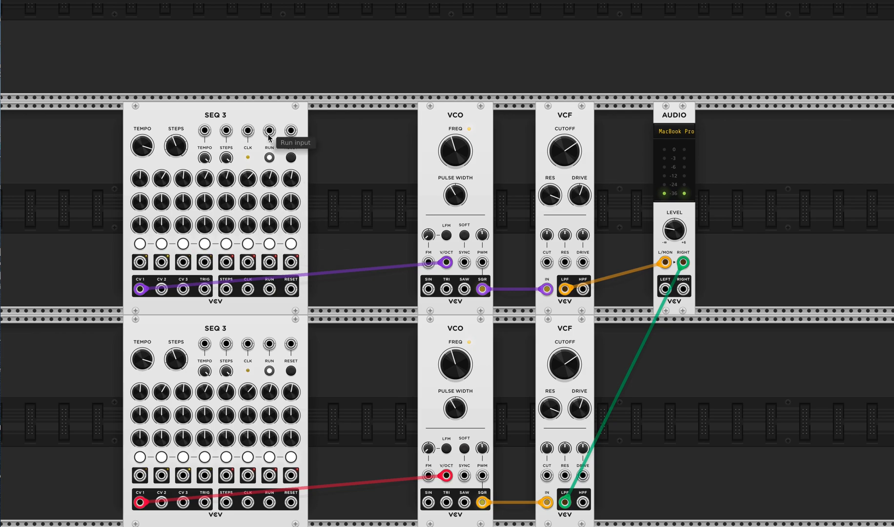
{"action": "left_click", "coordinate": [269, 157]}
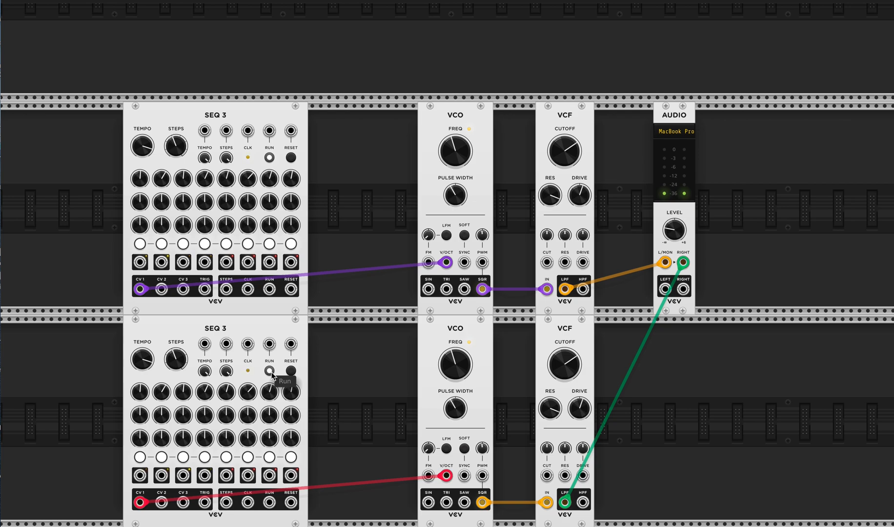
Raise the lower VCF's cutoff and retune the lower SEQ 3's CV 1 row, with step 1 at about 2.02 V and step 2 lower
{"action": "left_click_drag", "start_coordinate": [575, 375], "coordinate": [576, 360]}
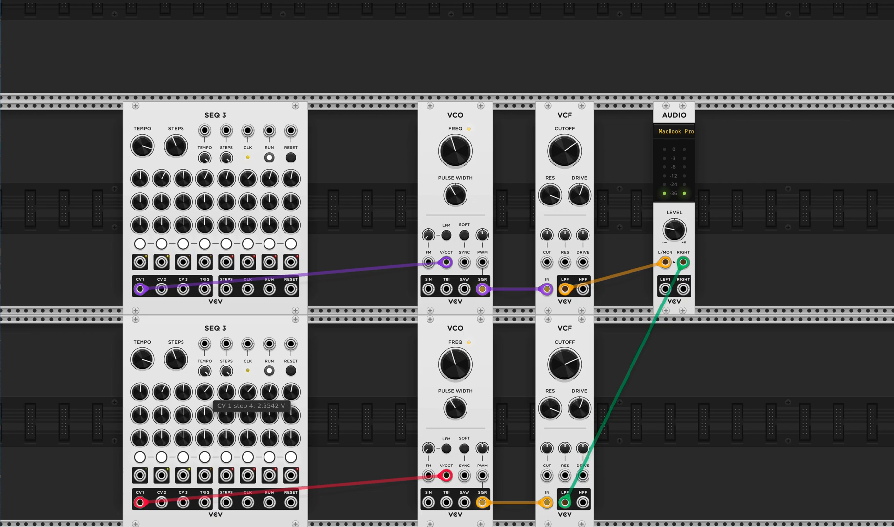
{"action": "left_click_drag", "start_coordinate": [140, 390], "coordinate": [141, 371]}
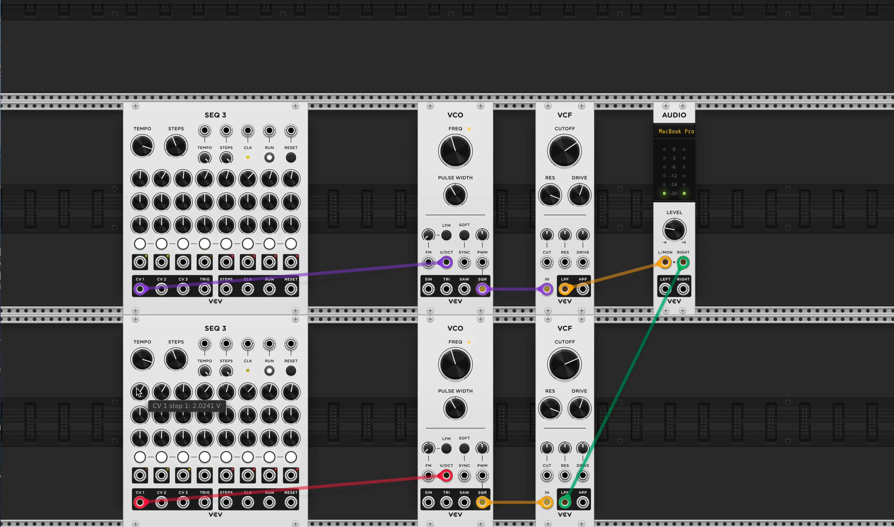
{"action": "left_click_drag", "start_coordinate": [162, 392], "coordinate": [162, 405]}
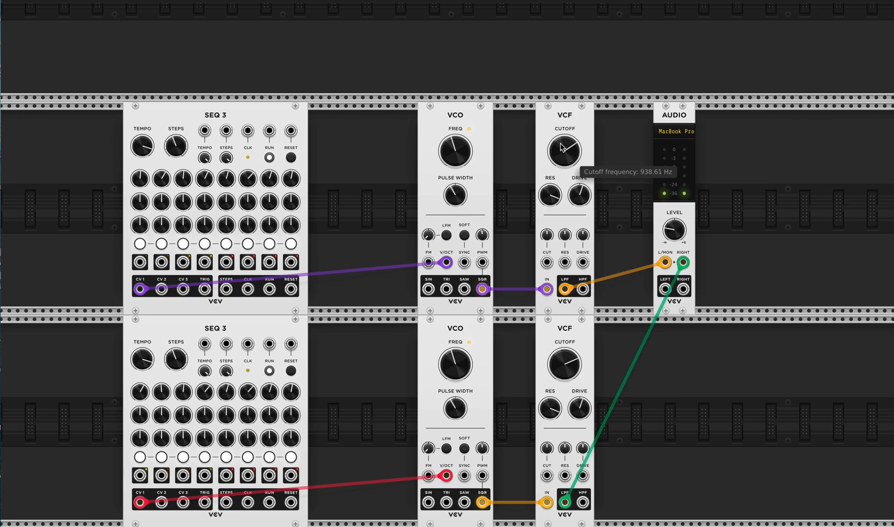
Lower the upper VCF's cutoff to about 440 Hz and slow down the lower SEQ 3's tempo
{"action": "left_click_drag", "start_coordinate": [565, 150], "coordinate": [565, 164]}
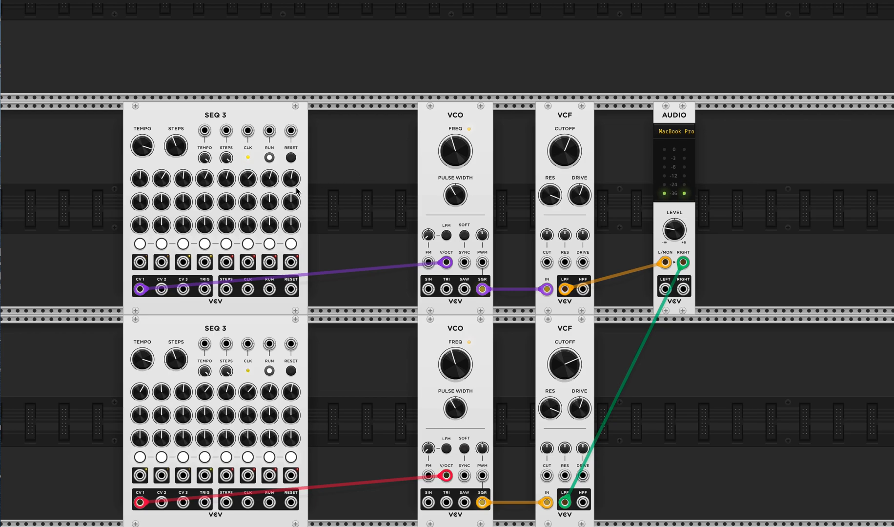
{"action": "mouse_move", "coordinate": [146, 145]}
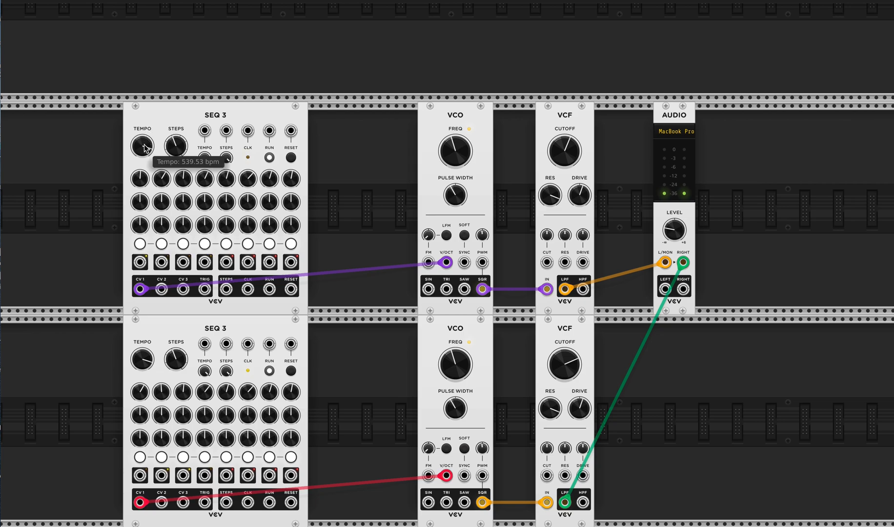
{"action": "mouse_move", "coordinate": [141, 356]}
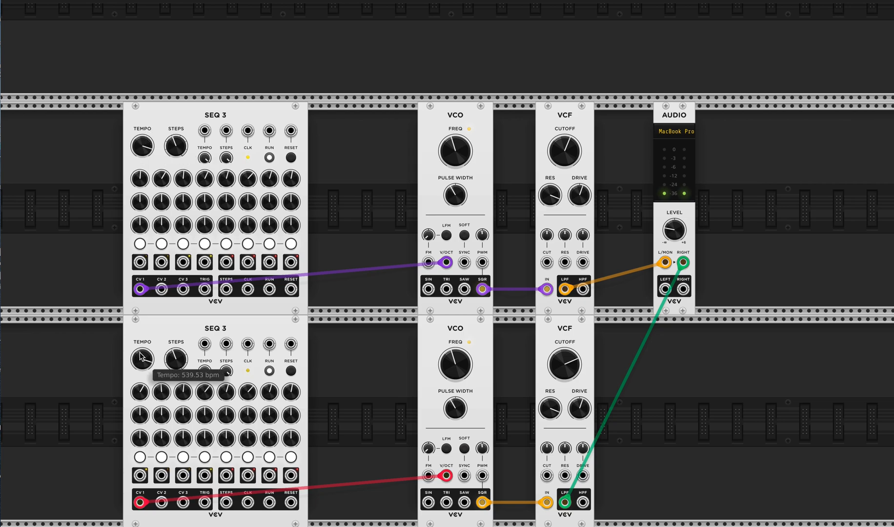
{"action": "left_click_drag", "start_coordinate": [140, 353], "coordinate": [140, 353]}
Set the lower VCF's cutoff to about 1327 Hz with less resonance, and turn up the Audio module's level
{"action": "left_click_drag", "start_coordinate": [567, 363], "coordinate": [559, 360]}
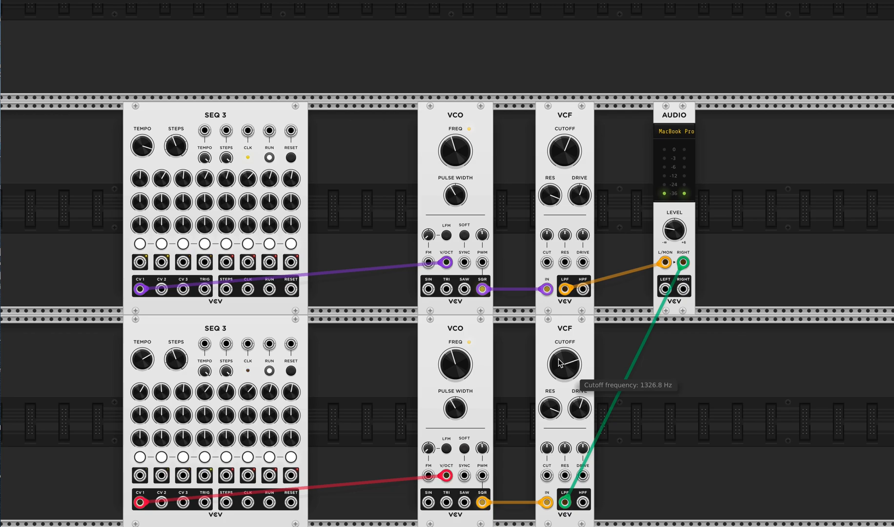
{"action": "left_click_drag", "start_coordinate": [550, 409], "coordinate": [550, 408]}
{"action": "left_click_drag", "start_coordinate": [674, 229], "coordinate": [674, 229]}
Lower the upper VCF's cutoff further and set the lower VCF's cutoff to about 1212 Hz
{"action": "mouse_move", "coordinate": [560, 143]}
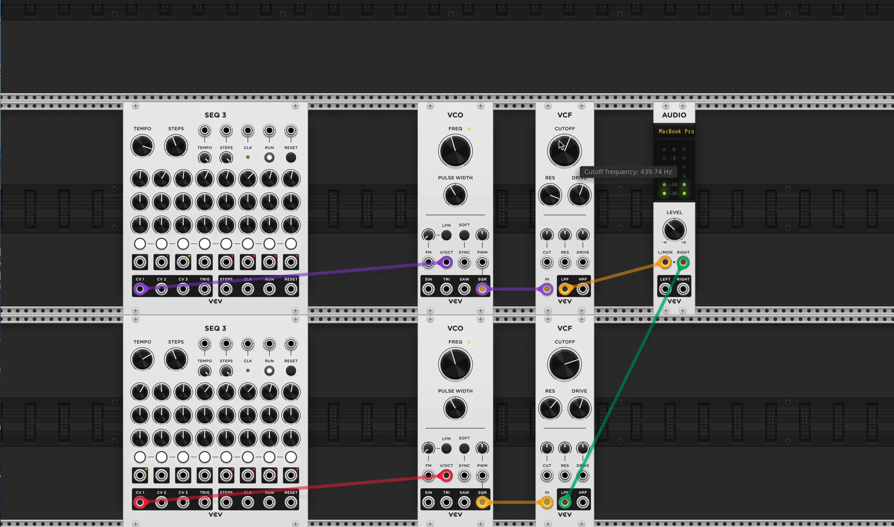
{"action": "left_click_drag", "start_coordinate": [560, 143], "coordinate": [560, 143]}
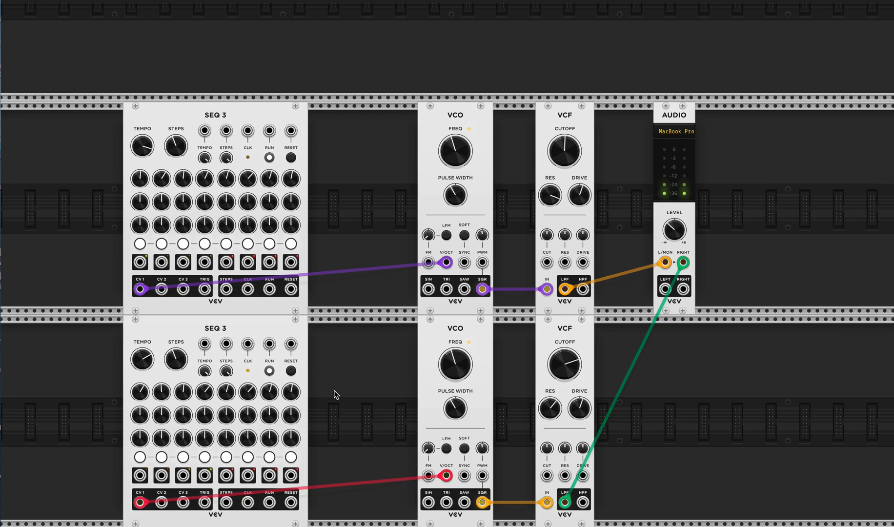
{"action": "mouse_move", "coordinate": [562, 364]}
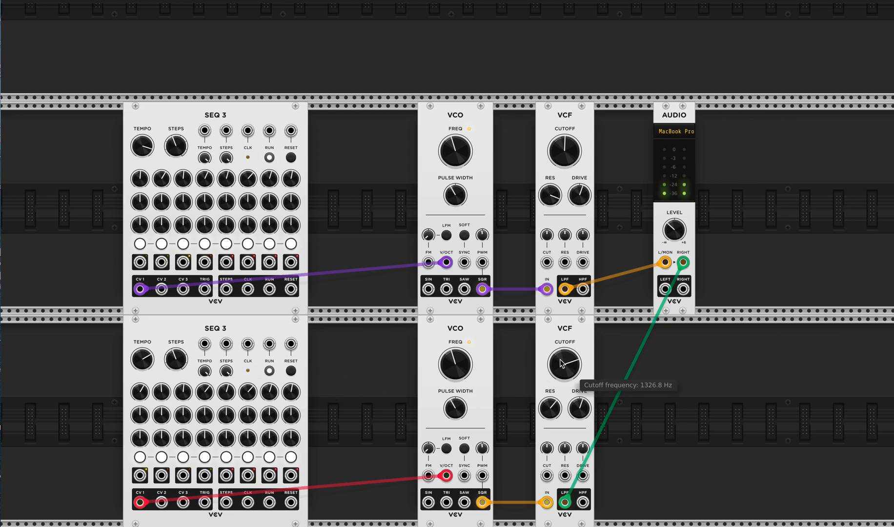
{"action": "left_click_drag", "start_coordinate": [561, 363], "coordinate": [561, 362]}
{"action": "left_click_drag", "start_coordinate": [565, 364], "coordinate": [565, 366]}
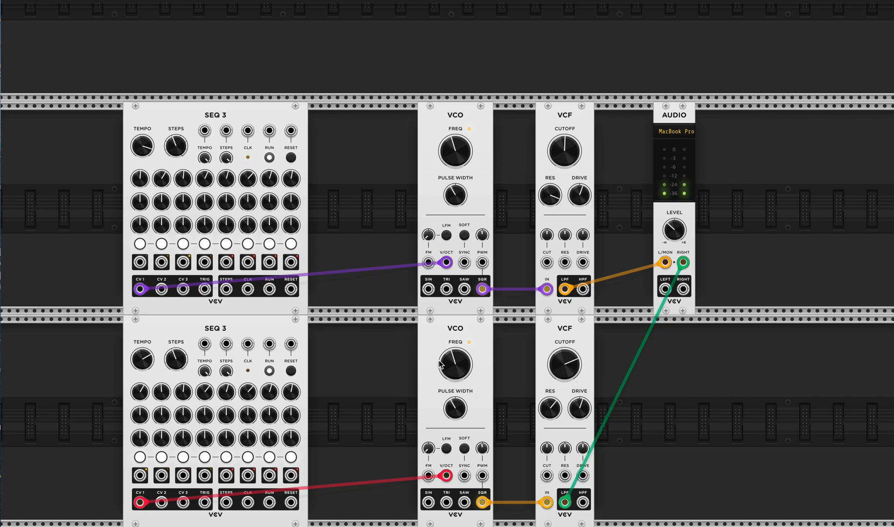
Set the number of steps on the upper SEQ 3 to 5
{"action": "left_click_drag", "start_coordinate": [177, 146], "coordinate": [176, 143]}
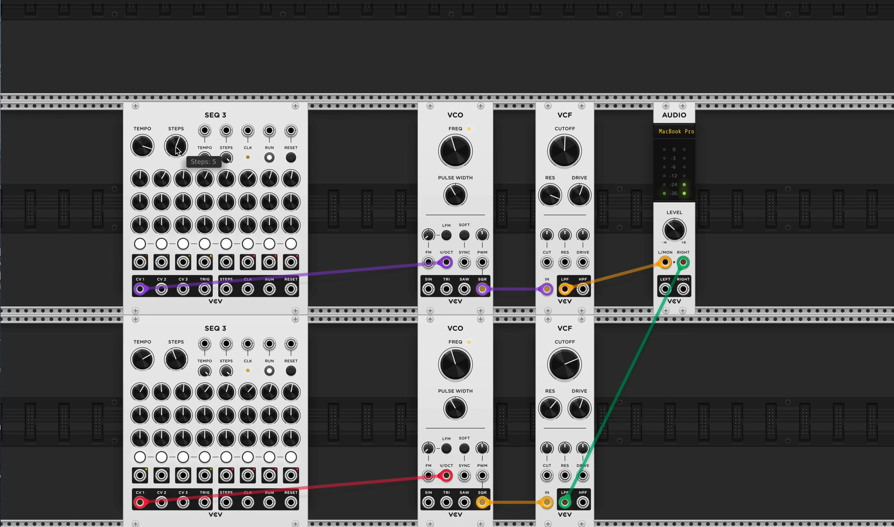
{"action": "mouse_move", "coordinate": [184, 363]}
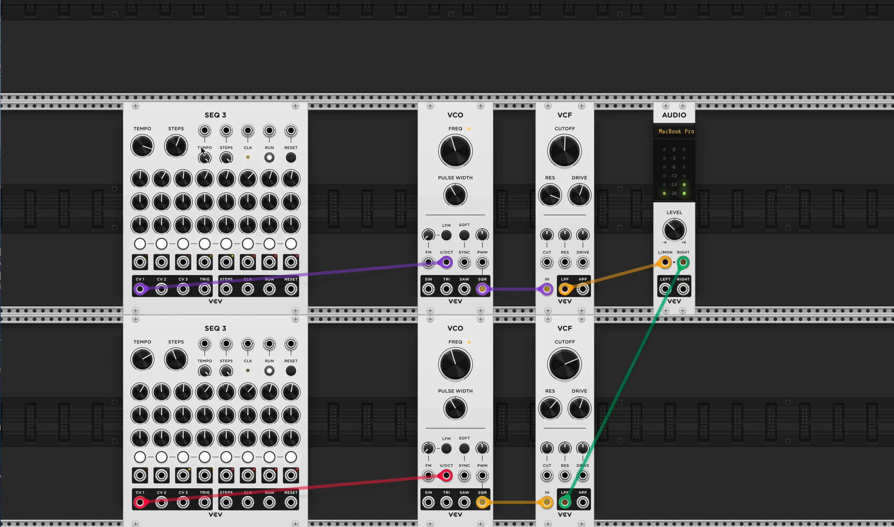
{"action": "mouse_move", "coordinate": [184, 148]}
Raise the lower VCO's frequency to about 215 Hz and turn the Audio module's level all the way down
{"action": "mouse_move", "coordinate": [567, 367]}
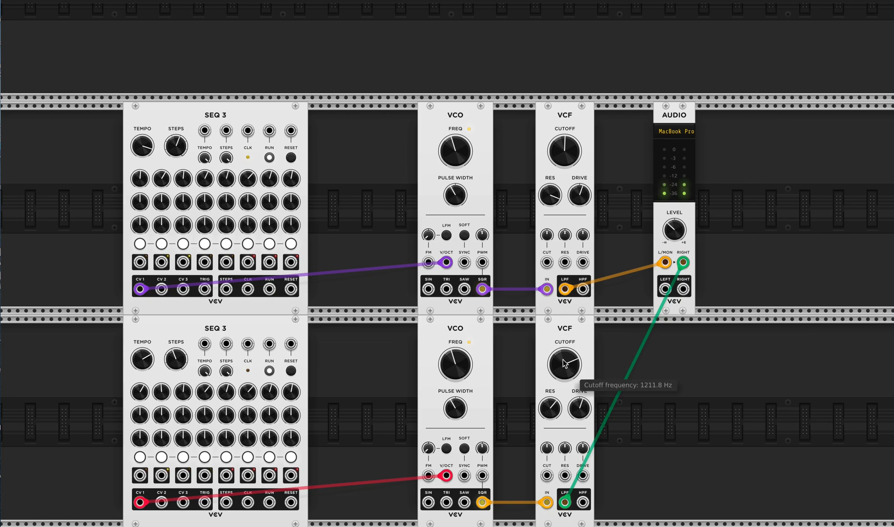
{"action": "mouse_move", "coordinate": [440, 363]}
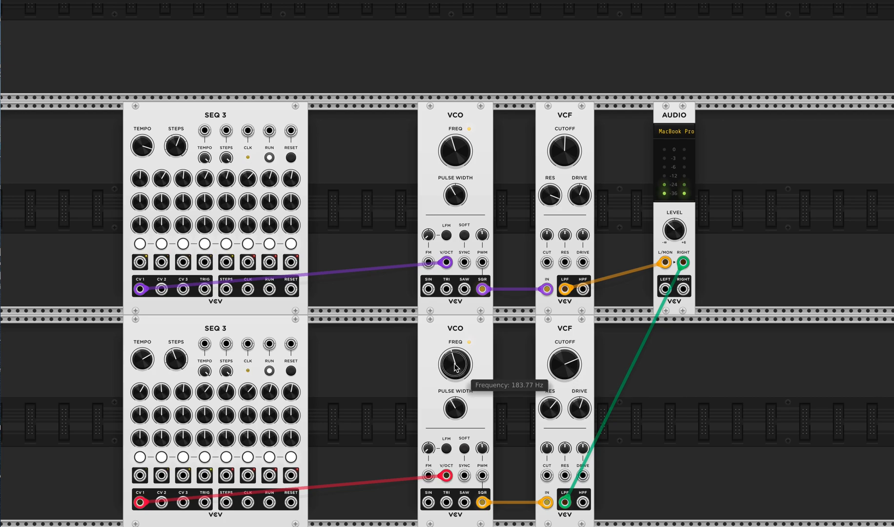
{"action": "left_click_drag", "start_coordinate": [455, 364], "coordinate": [454, 356]}
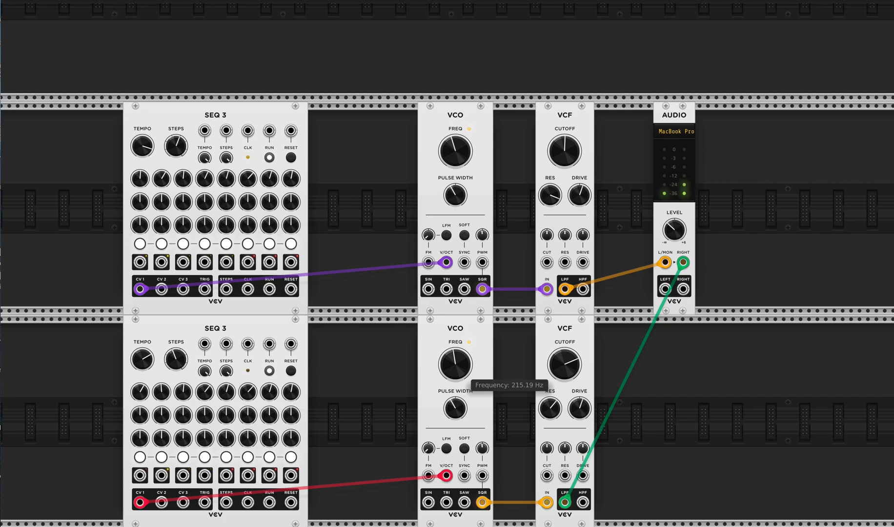
{"action": "left_click_drag", "start_coordinate": [674, 230], "coordinate": [674, 258]}
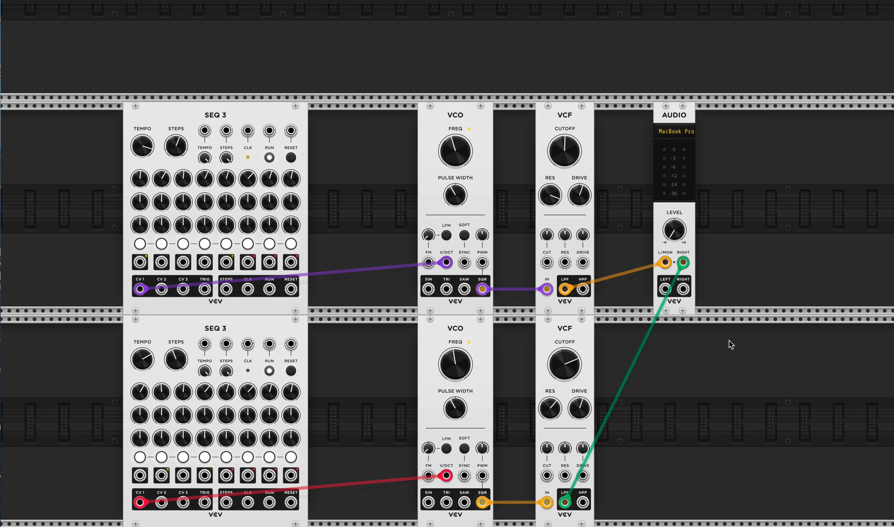
Browse the collection of available modules and close the module browser without adding one
{"action": "right_click", "coordinate": [727, 366]}
{"action": "scroll", "coordinate": [405, 390], "scroll_direction": "down", "scroll_amount": 10}
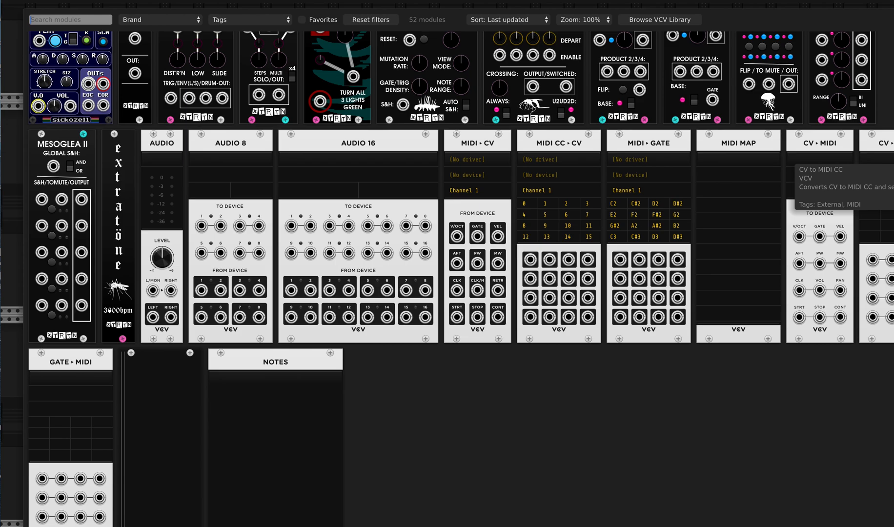
{"action": "scroll", "coordinate": [461, 278], "scroll_direction": "up", "scroll_amount": 10}
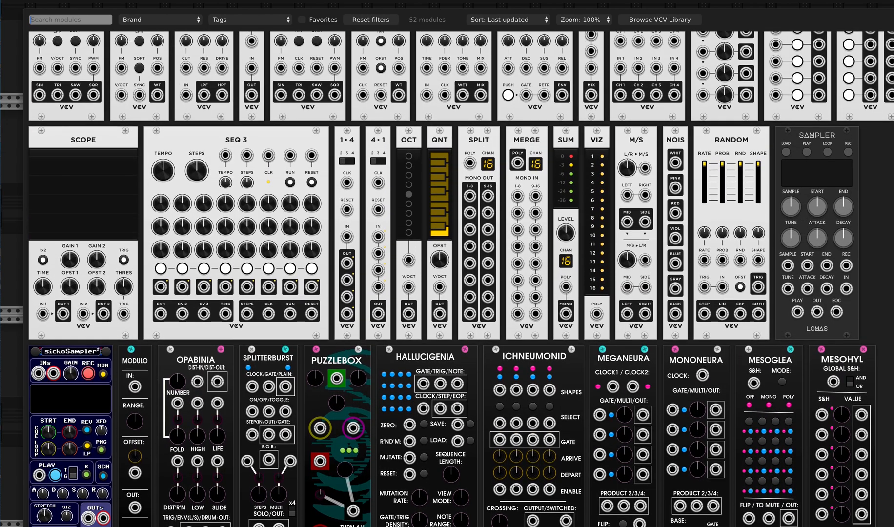
{"action": "scroll", "coordinate": [751, 68], "scroll_direction": "up", "scroll_amount": 1}
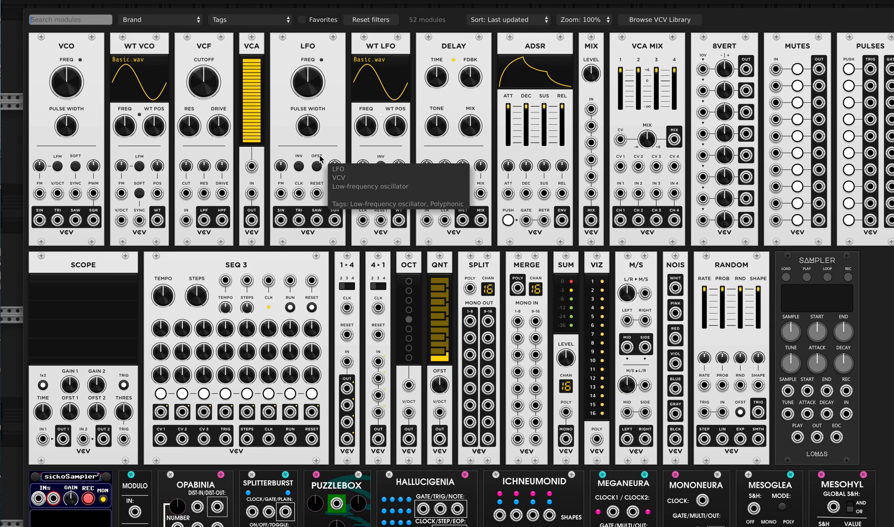
{"action": "left_click", "coordinate": [18, 135]}
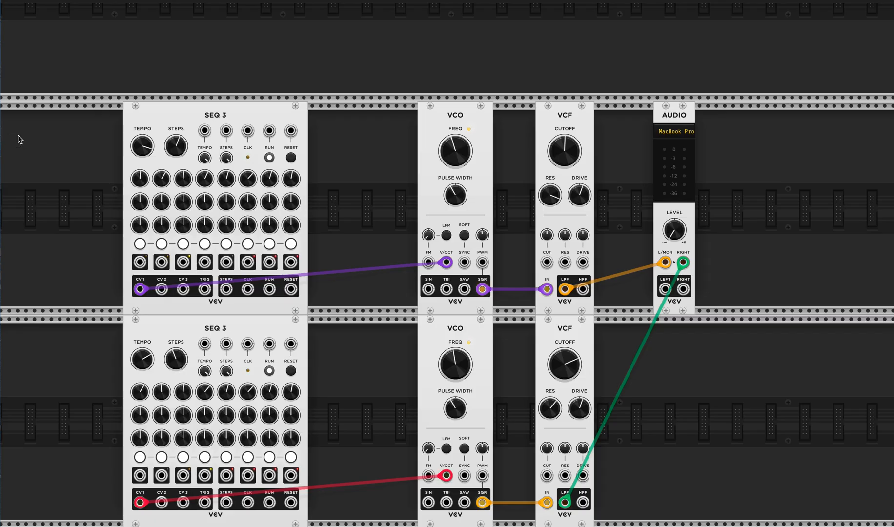